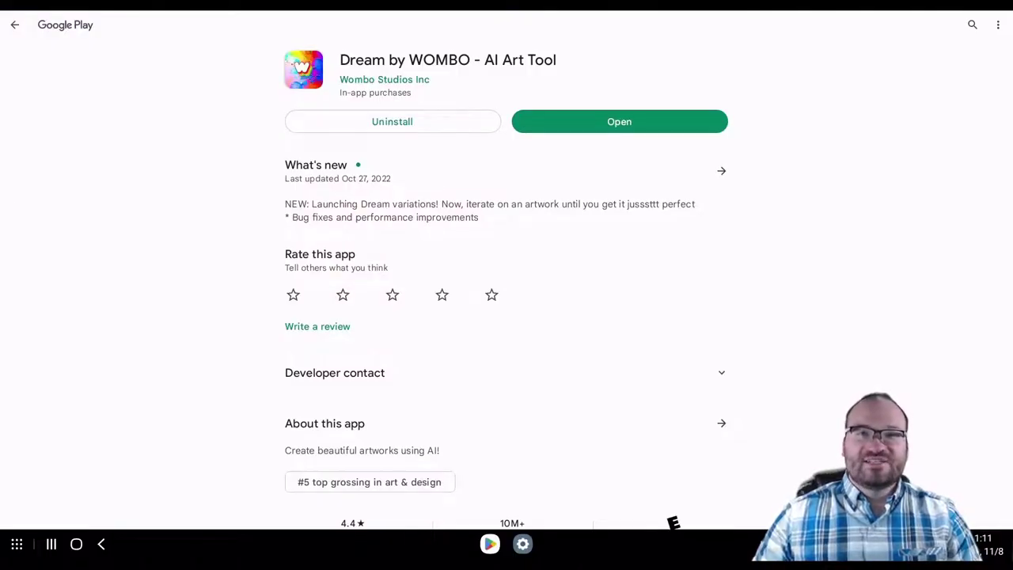
Launch Dream by WOMBO - AI Art Tool from its Google Play store page.
{"action": "left_click", "coordinate": [549, 125]}
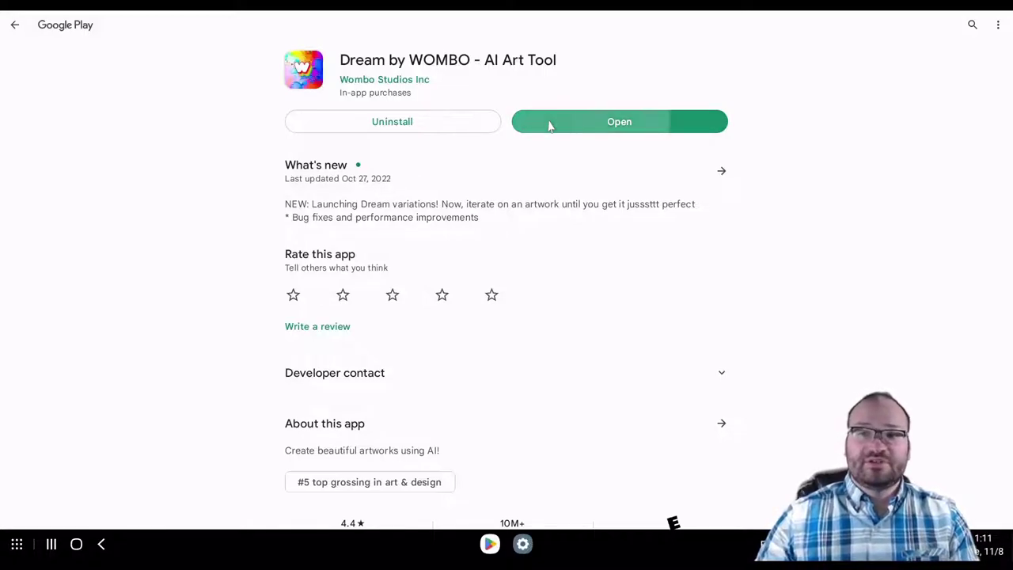
Maximize the WOMBO window and start a new artwork from the Discover feed.
{"action": "left_click", "coordinate": [677, 112]}
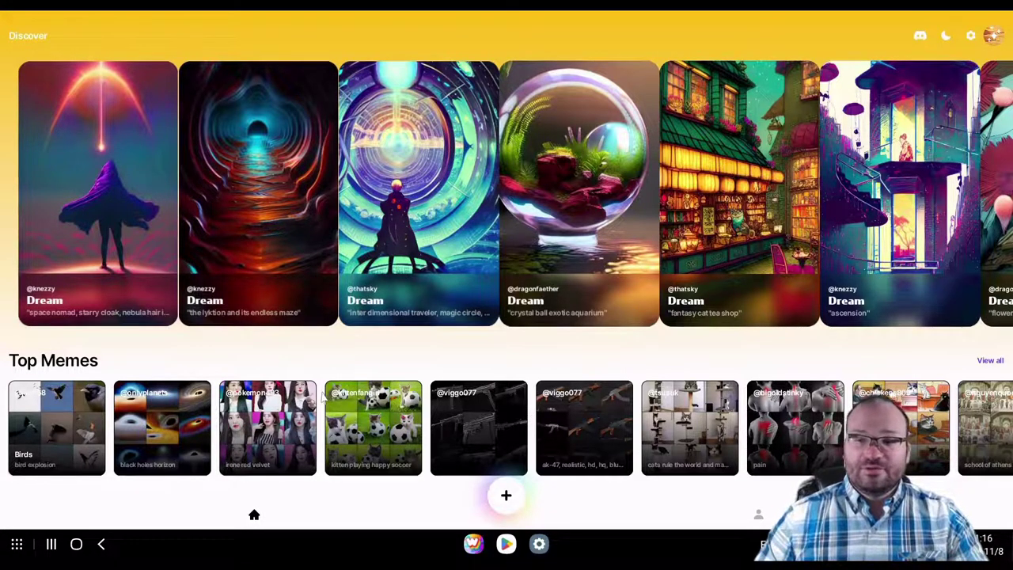
{"action": "left_click", "coordinate": [520, 498]}
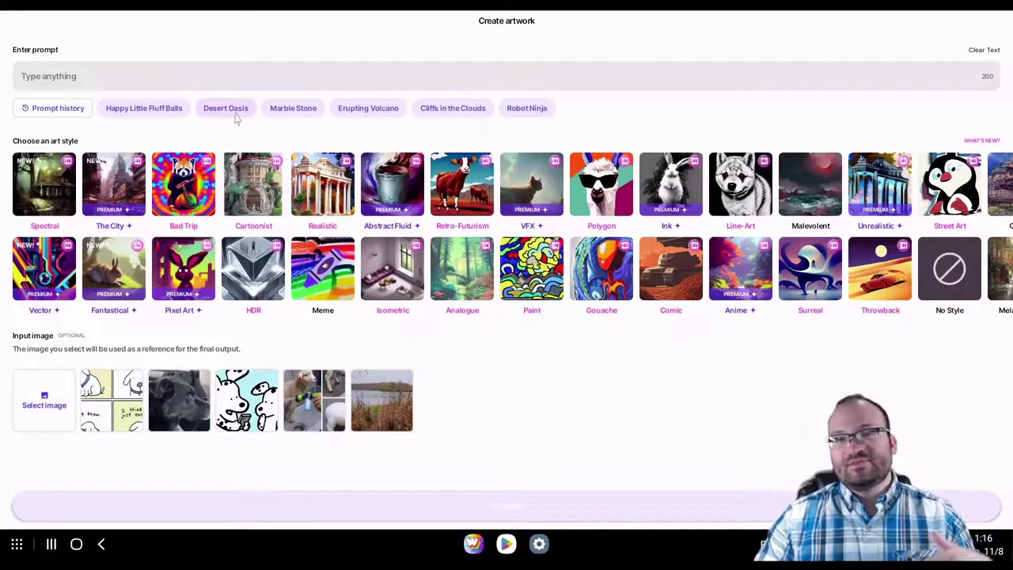
Generate a Line-Art 'Erupting Volcano' image, view the first output enlarged, then return to settings.
{"action": "left_click", "coordinate": [355, 111]}
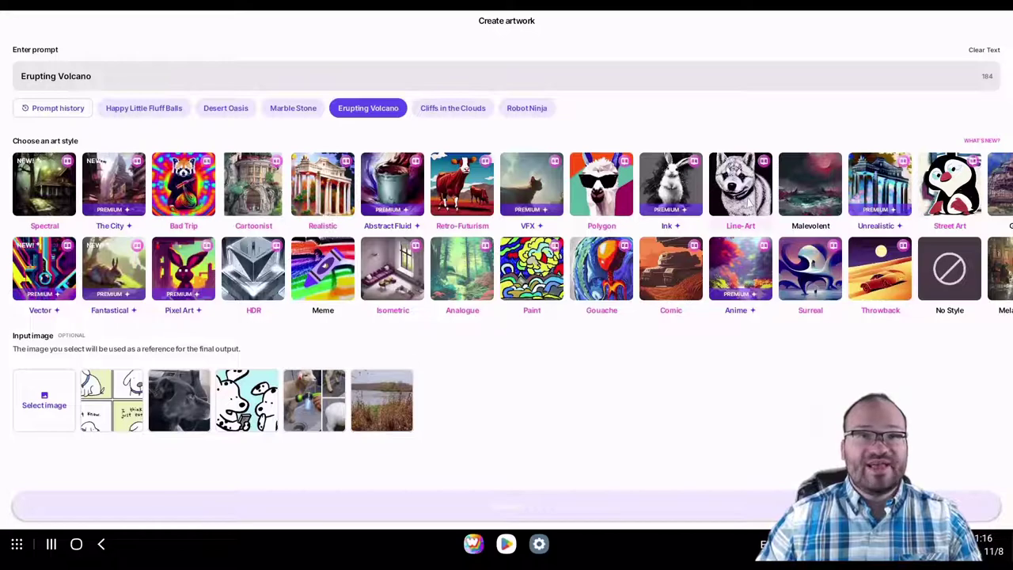
{"action": "left_click", "coordinate": [750, 202]}
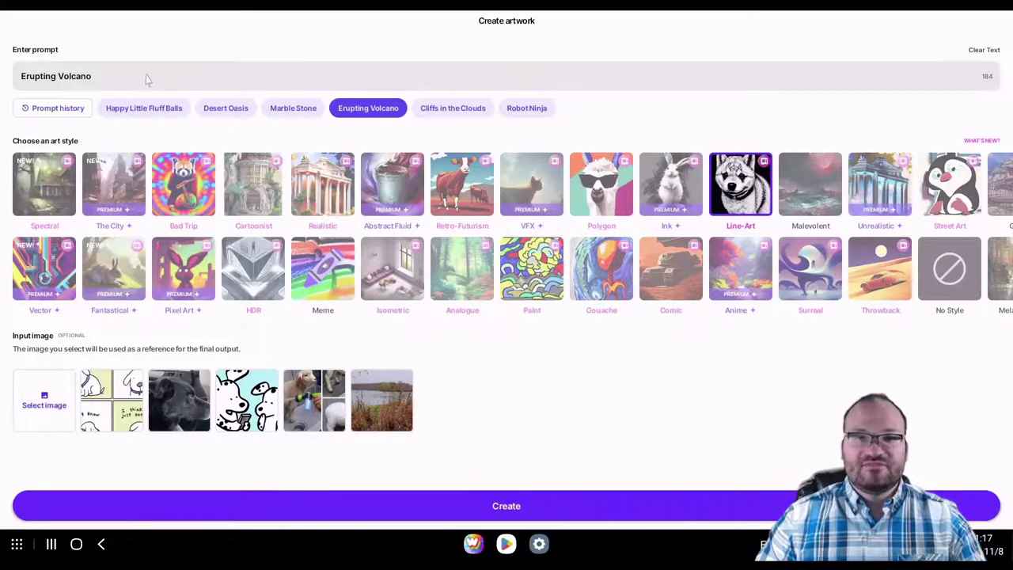
{"action": "left_click", "coordinate": [416, 511]}
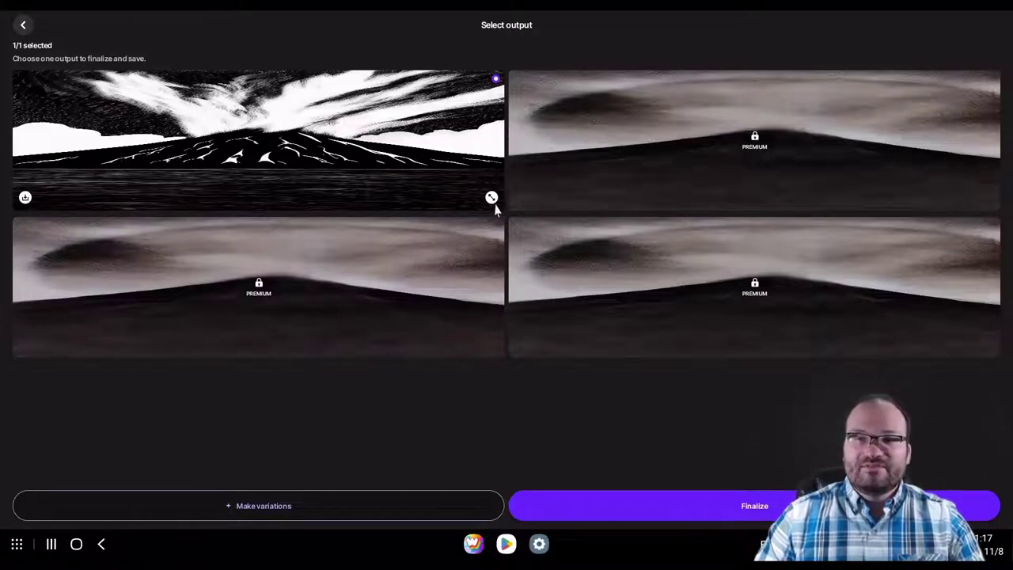
{"action": "left_click", "coordinate": [491, 197]}
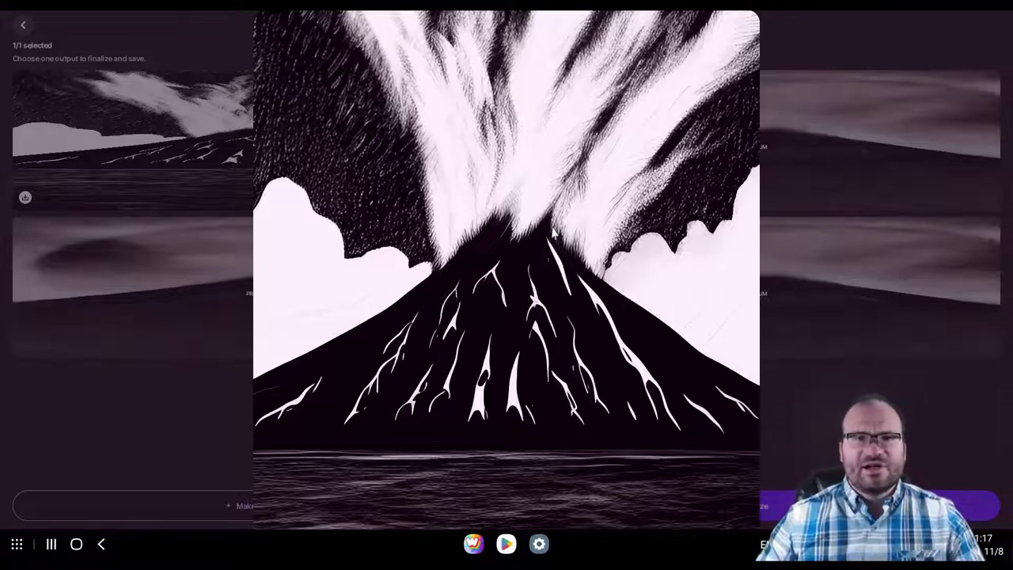
{"action": "left_click", "coordinate": [540, 214]}
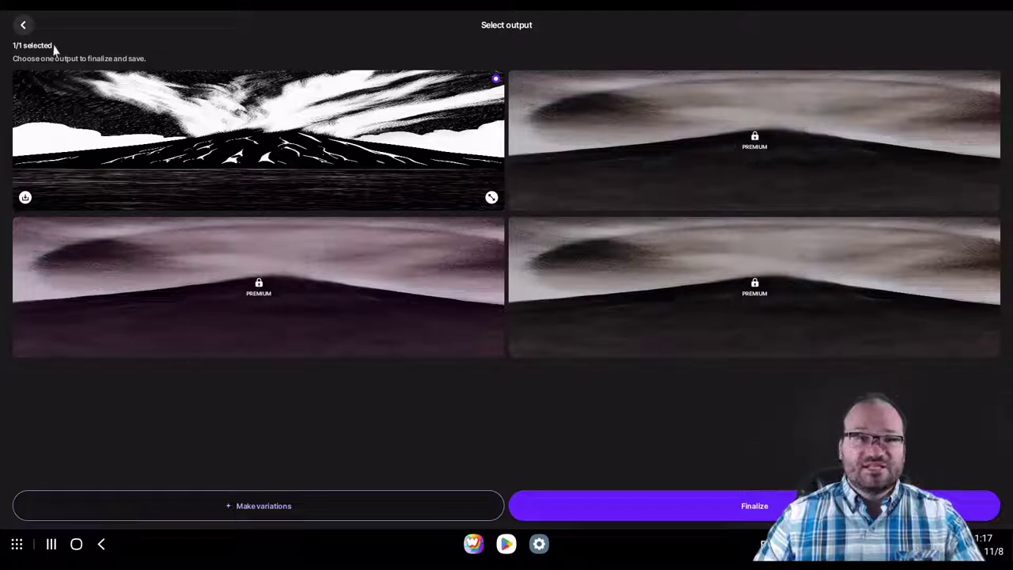
{"action": "left_click", "coordinate": [23, 26]}
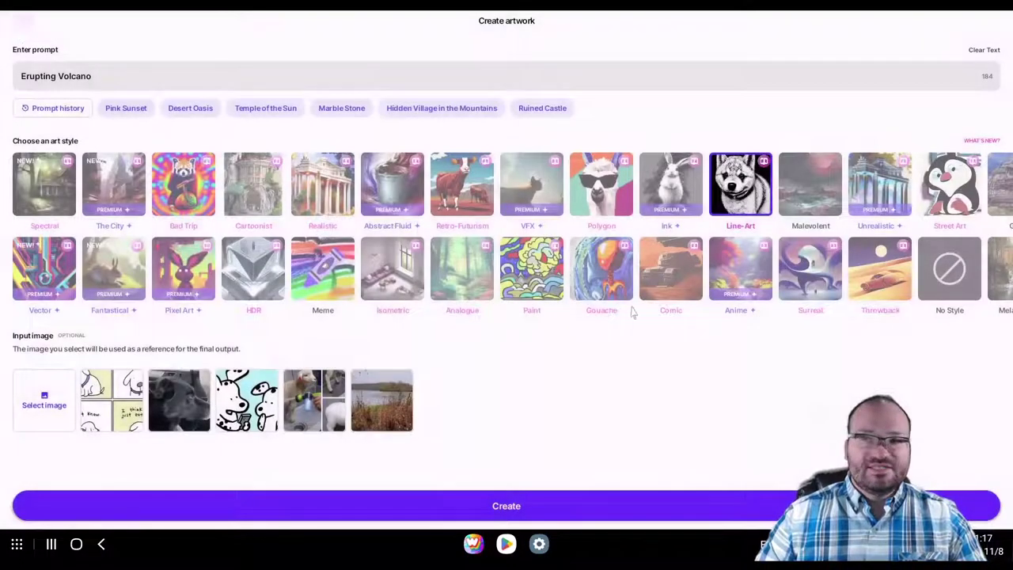
Return to Discover and open the Dream Premium page from the profile icon.
{"action": "left_click", "coordinate": [16, 12]}
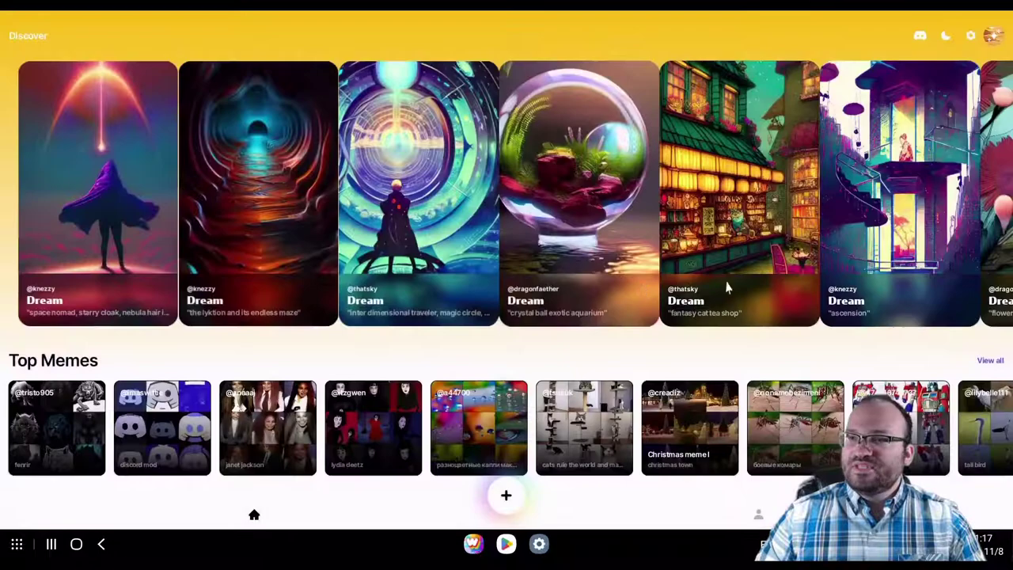
{"action": "left_click", "coordinate": [989, 36]}
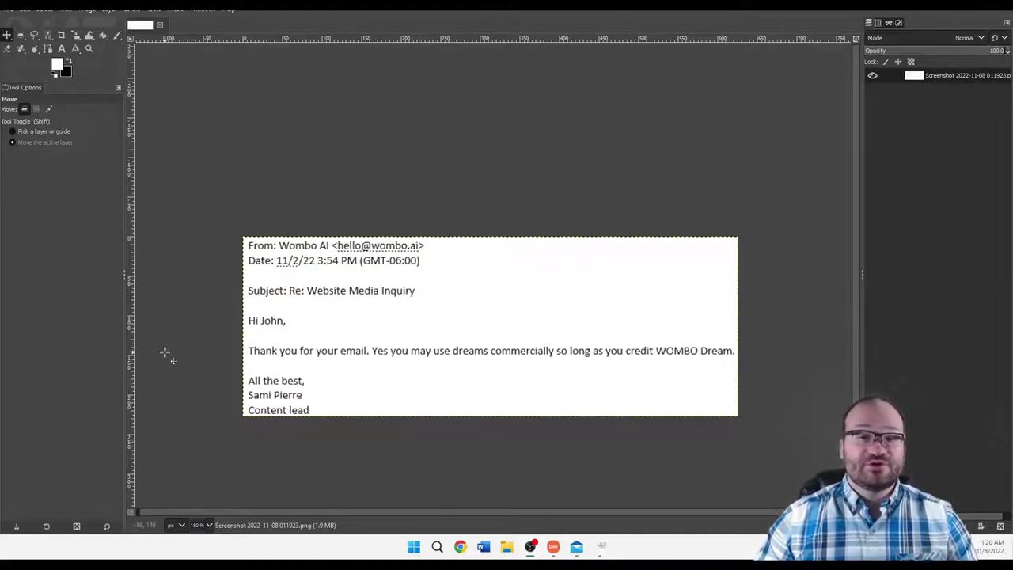
{"action": "scroll", "coordinate": [552, 364], "scroll_direction": "up", "scroll_amount": 1, "text": "ctrl"}
{"action": "scroll", "coordinate": [553, 368], "scroll_direction": "up", "scroll_amount": 1, "text": "ctrl"}
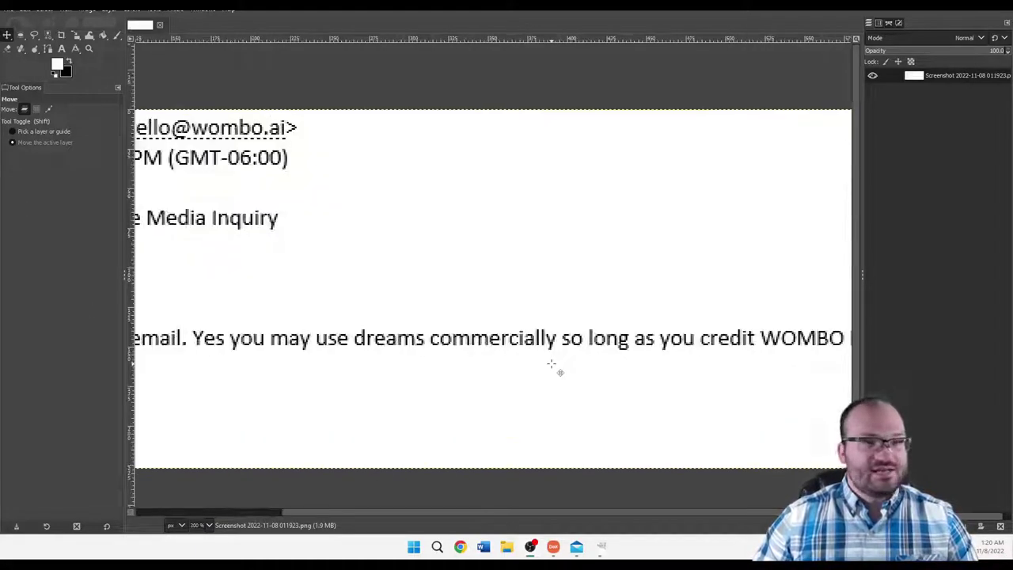
{"action": "scroll", "coordinate": [553, 368], "scroll_direction": "down", "scroll_amount": 1, "text": "ctrl"}
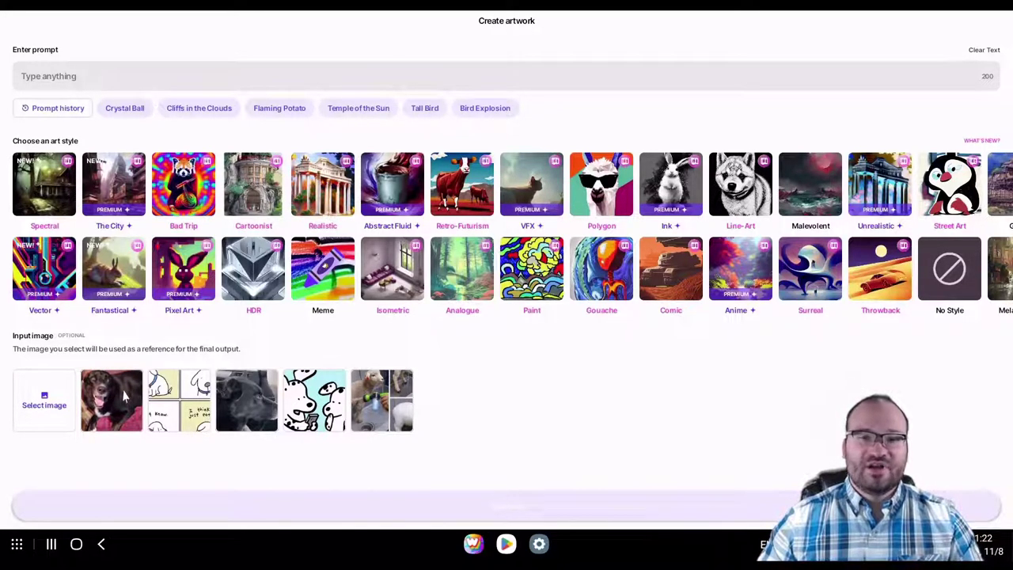
Use the dog photo as input image, choose Cartoonist, and enter the prompt 'Dog Birthday'.
{"action": "left_click", "coordinate": [125, 396]}
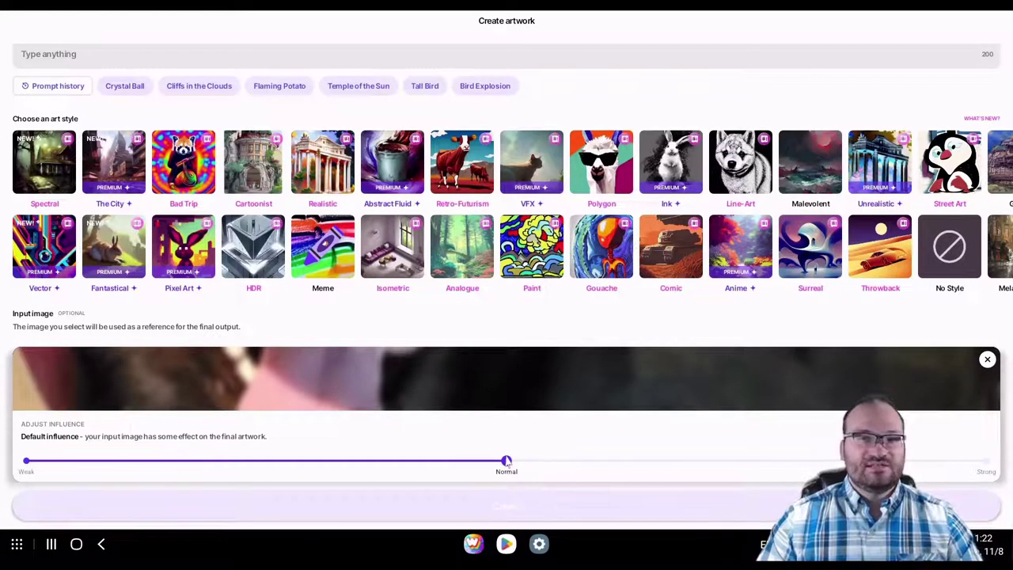
{"action": "left_click", "coordinate": [252, 172]}
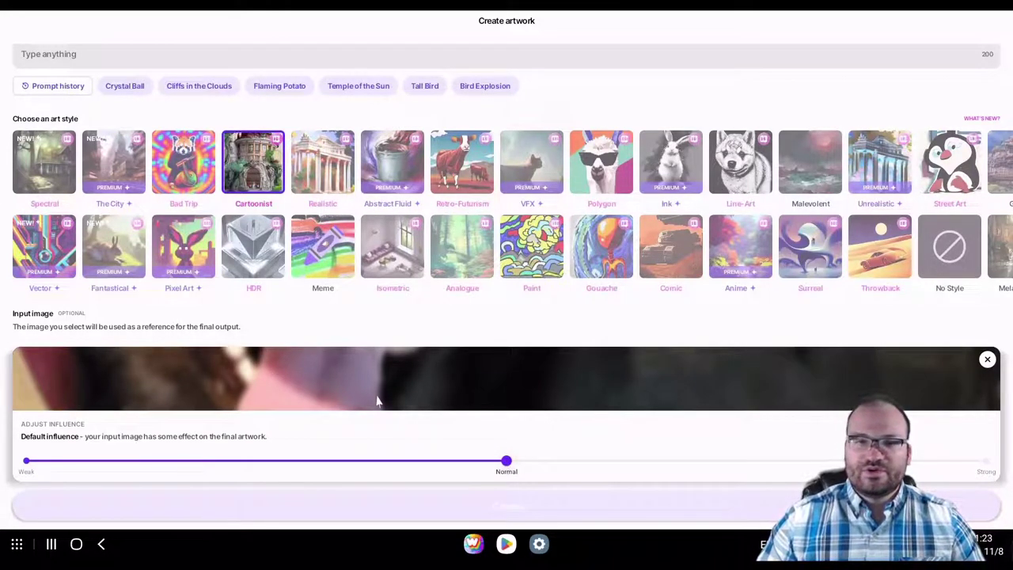
{"action": "left_click", "coordinate": [71, 57]}
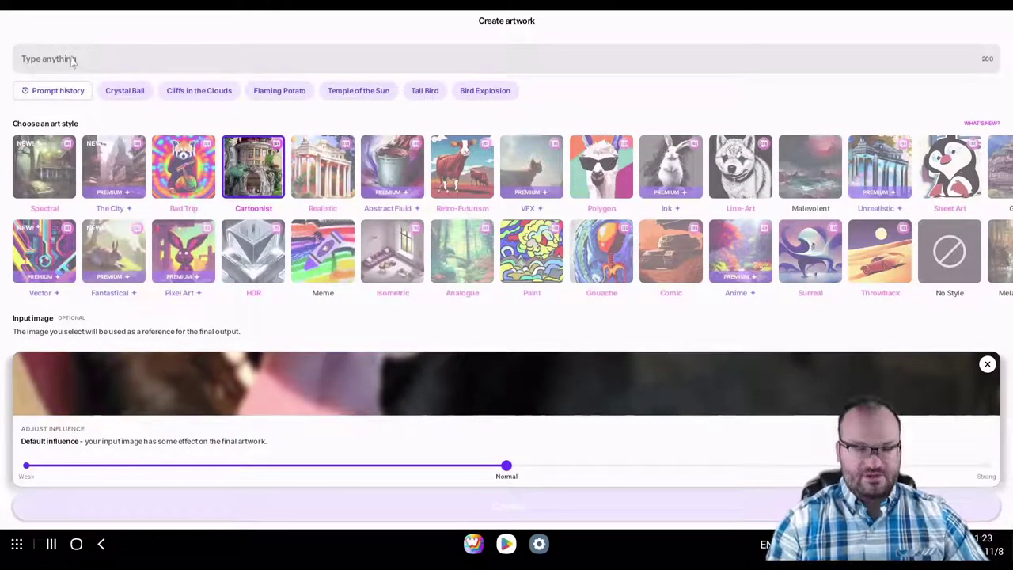
{"action": "type", "text": "Dog Birthda"}
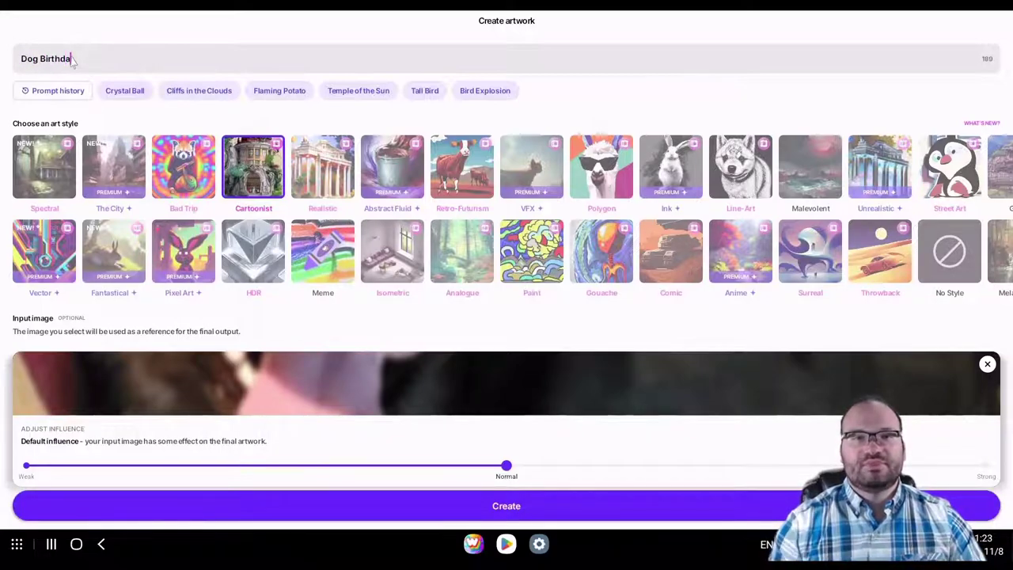
{"action": "type", "text": "y"}
Generate the Dog Birthday artwork and preview the first output enlarged.
{"action": "left_click", "coordinate": [543, 512]}
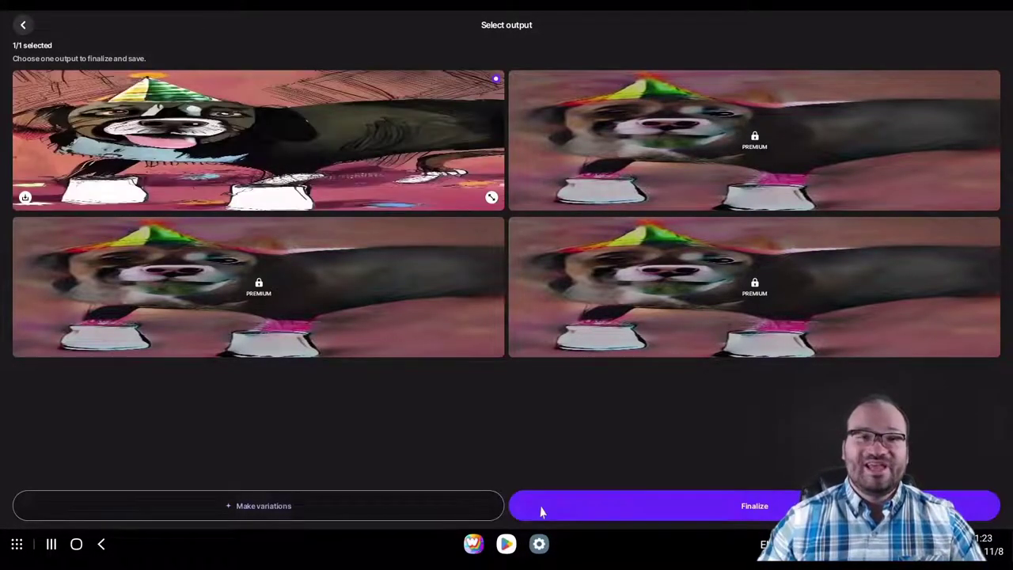
{"action": "left_click", "coordinate": [492, 198]}
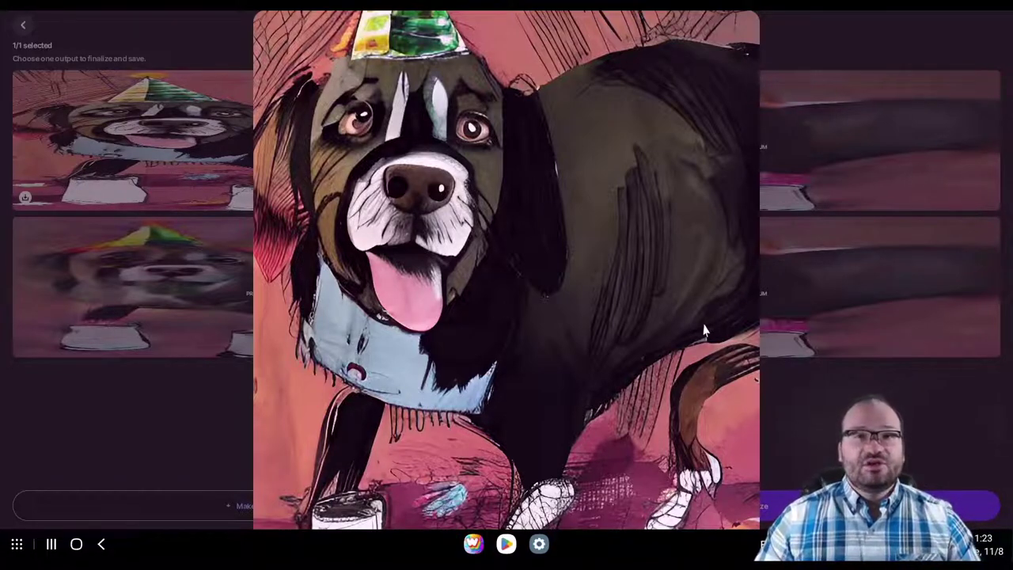
{"action": "left_click", "coordinate": [30, 37]}
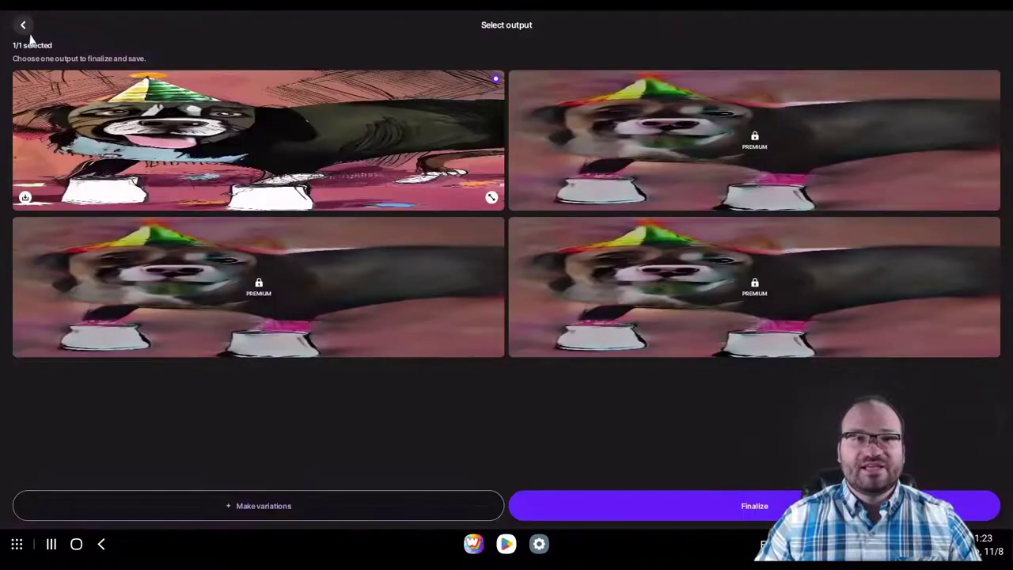
Set input influence to Weak, regenerate the Cartoonist dog image, preview it, and go back.
{"action": "left_click", "coordinate": [25, 26]}
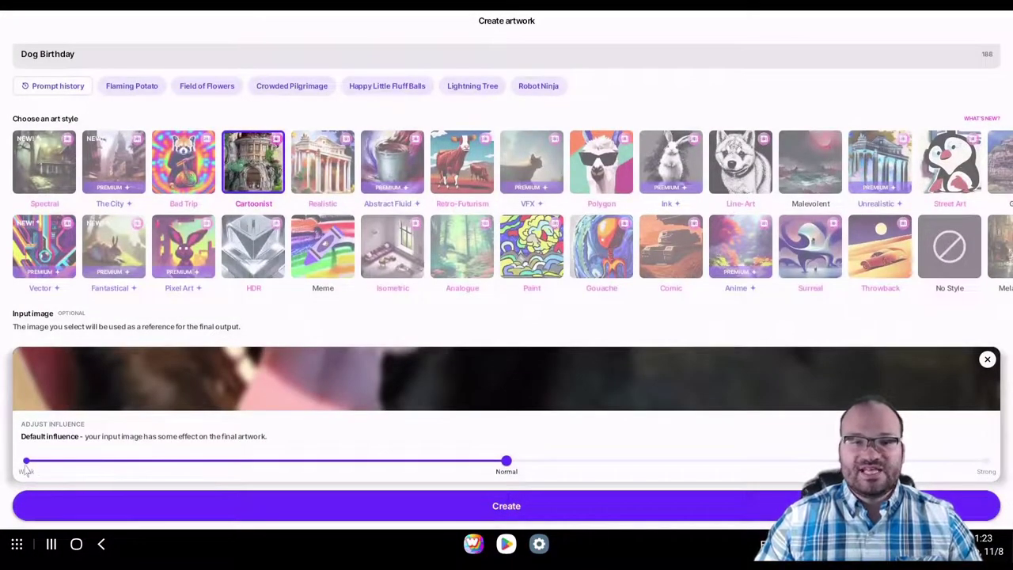
{"action": "left_click", "coordinate": [26, 467]}
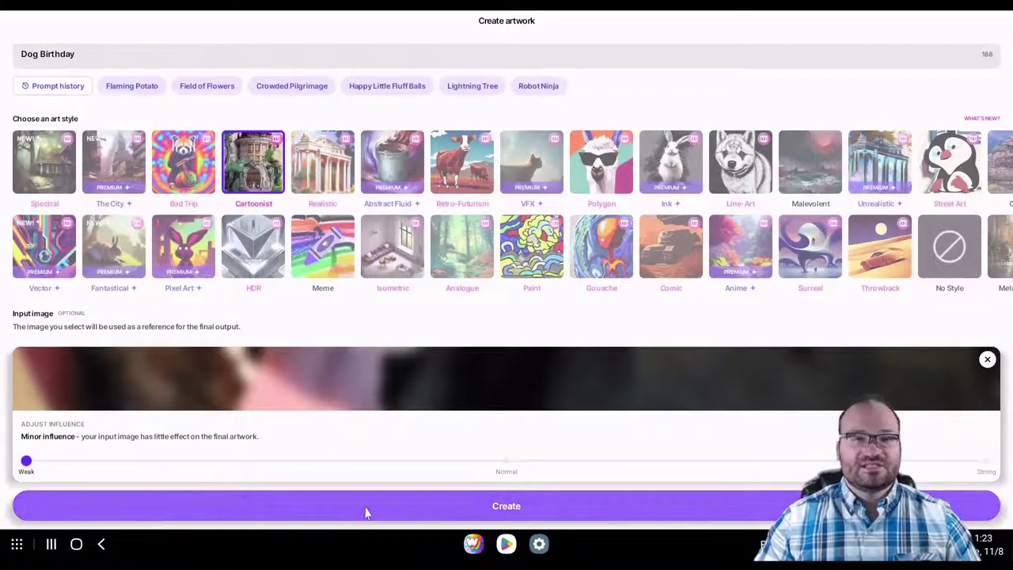
{"action": "left_click", "coordinate": [366, 507]}
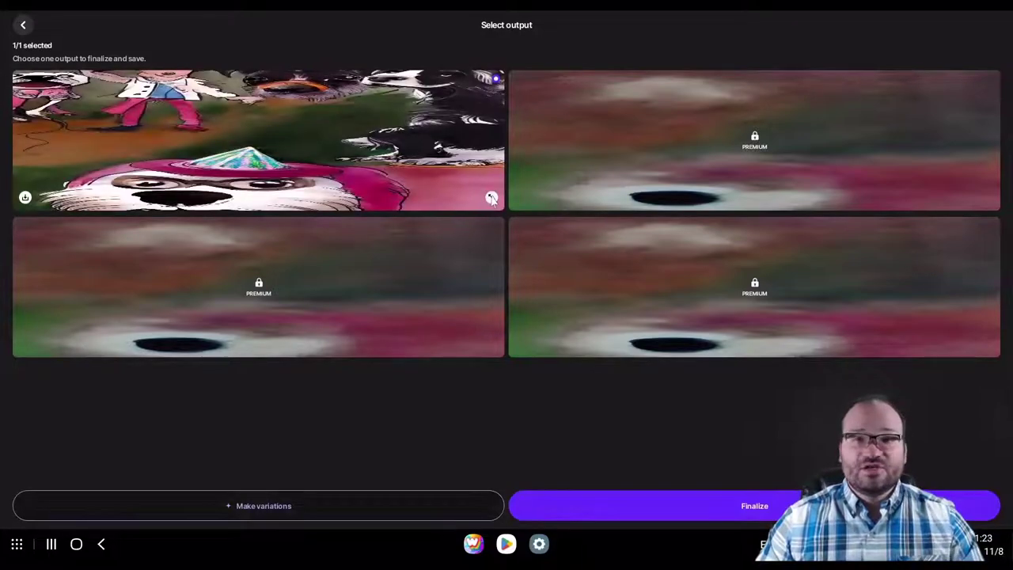
{"action": "left_click", "coordinate": [492, 198]}
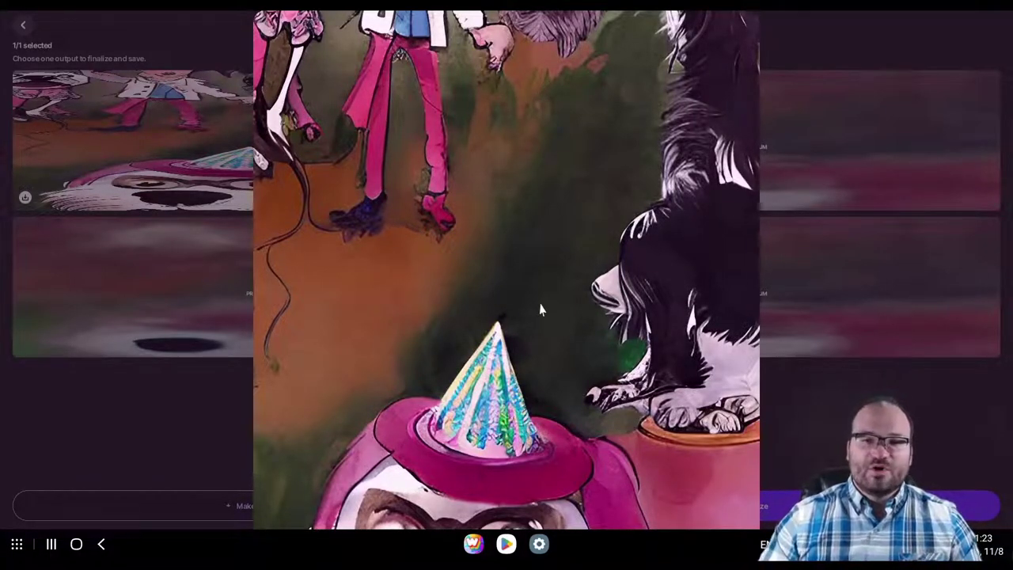
{"action": "left_click", "coordinate": [540, 310]}
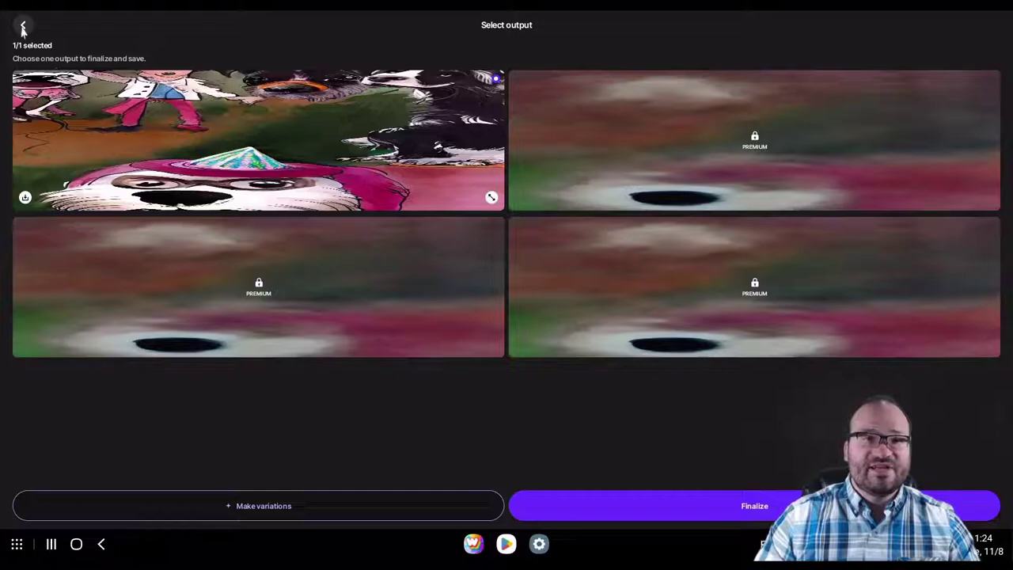
{"action": "left_click", "coordinate": [23, 25]}
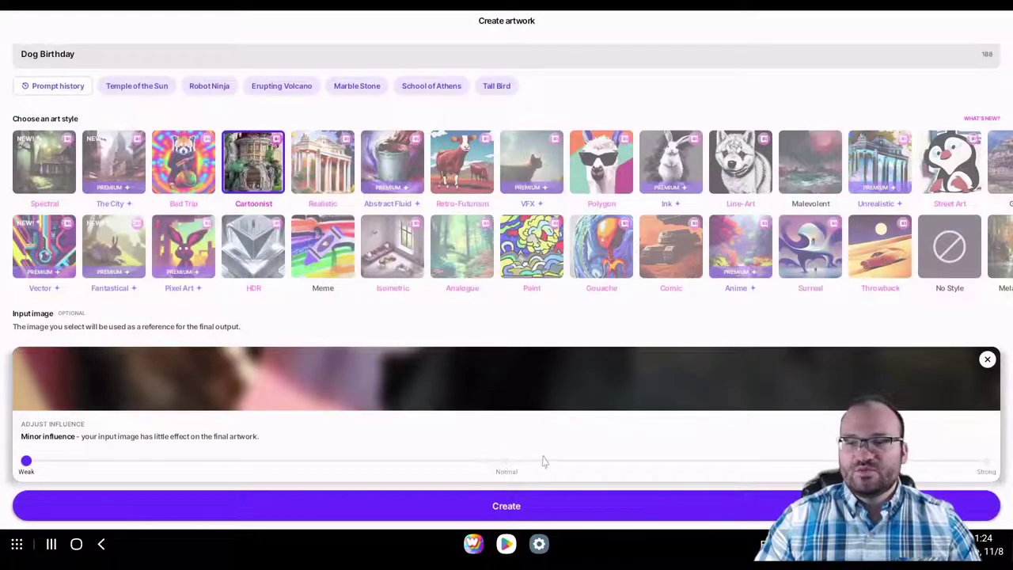
Set input influence to Strong, regenerate the party-hat dog, preview it, and return to settings.
{"action": "left_click", "coordinate": [544, 461]}
{"action": "left_click", "coordinate": [984, 462]}
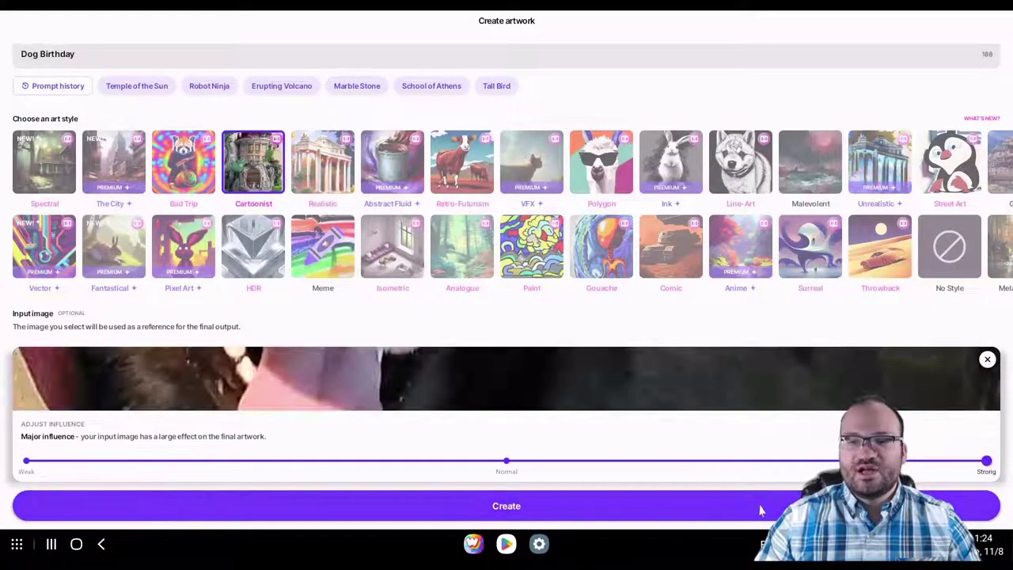
{"action": "left_click", "coordinate": [760, 510]}
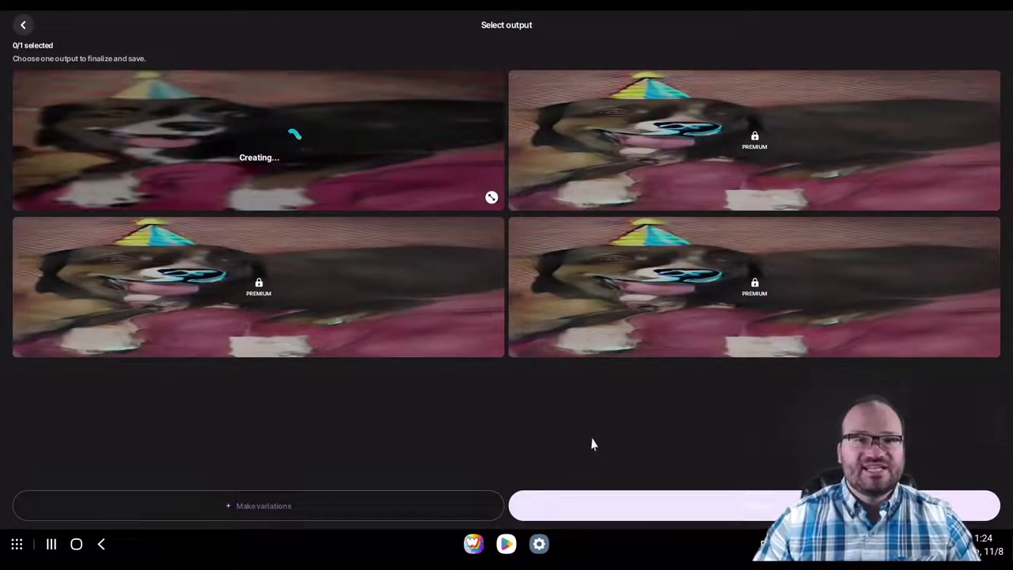
{"action": "left_click", "coordinate": [492, 197]}
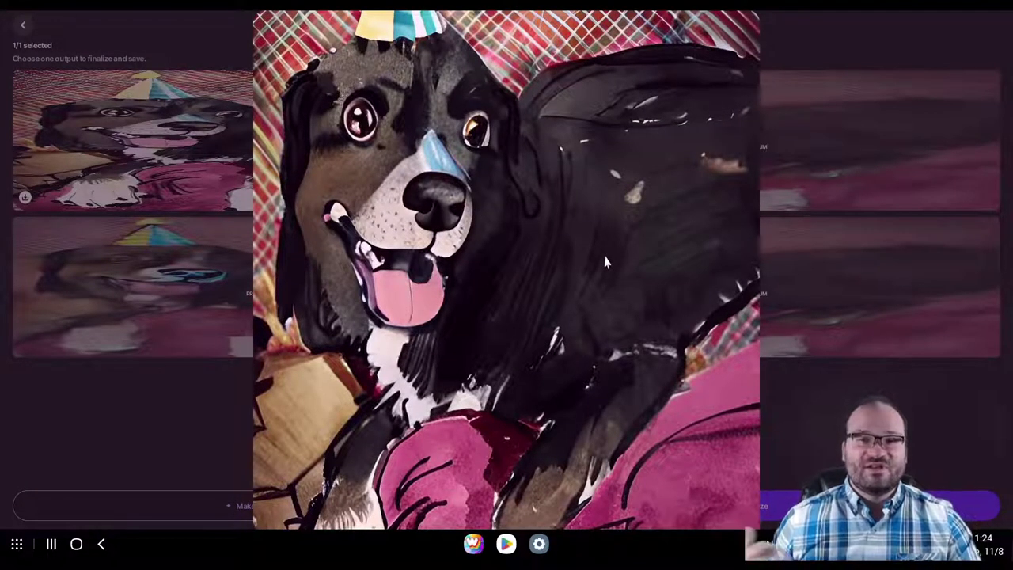
{"action": "left_click", "coordinate": [552, 227]}
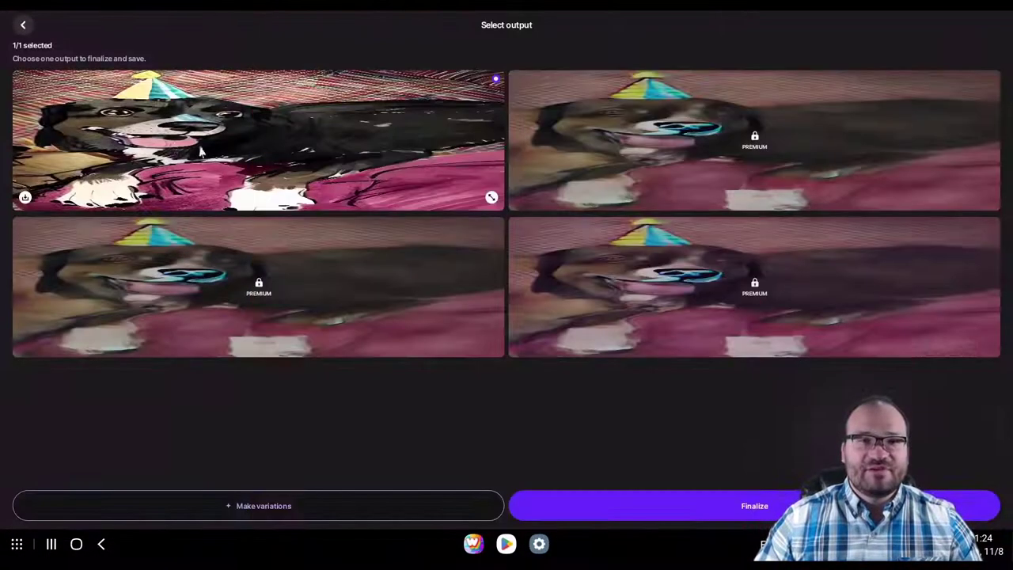
{"action": "left_click", "coordinate": [25, 28]}
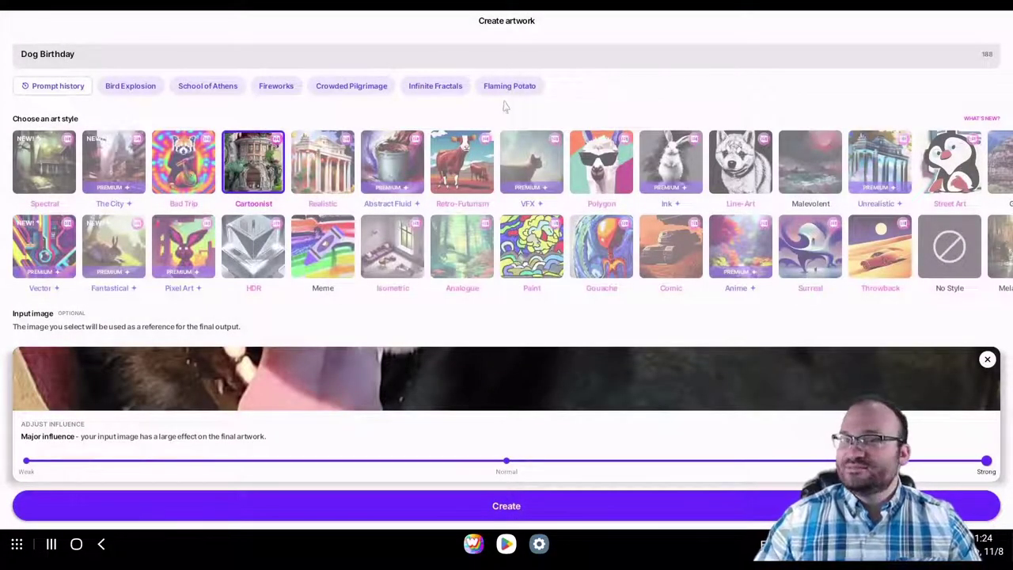
Choose Line-Art with Normal influence, generate the Dog Birthday image, and enlarge the first result.
{"action": "left_click", "coordinate": [742, 181]}
{"action": "left_click", "coordinate": [507, 465]}
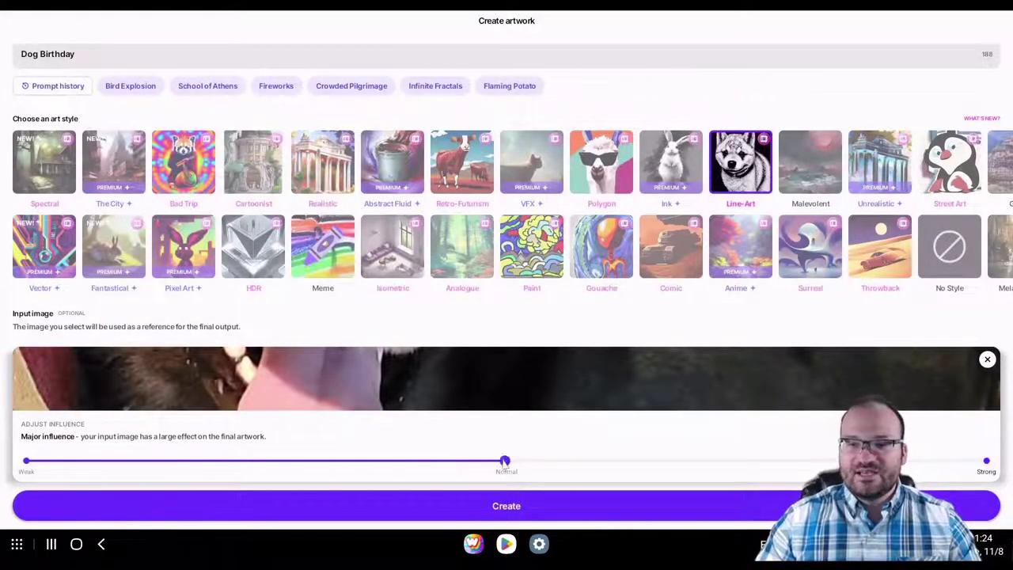
{"action": "left_click", "coordinate": [499, 513]}
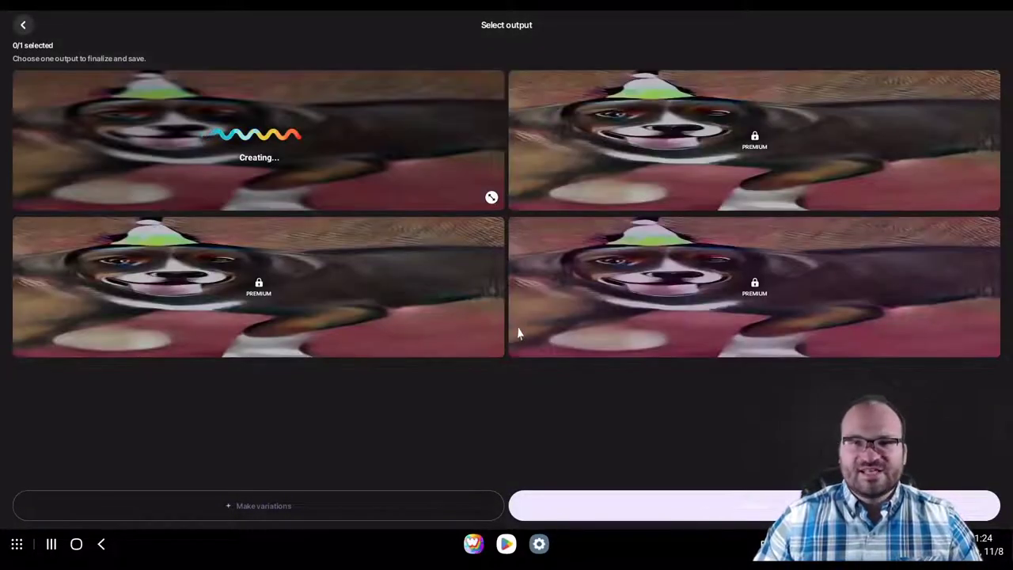
{"action": "left_click", "coordinate": [492, 197]}
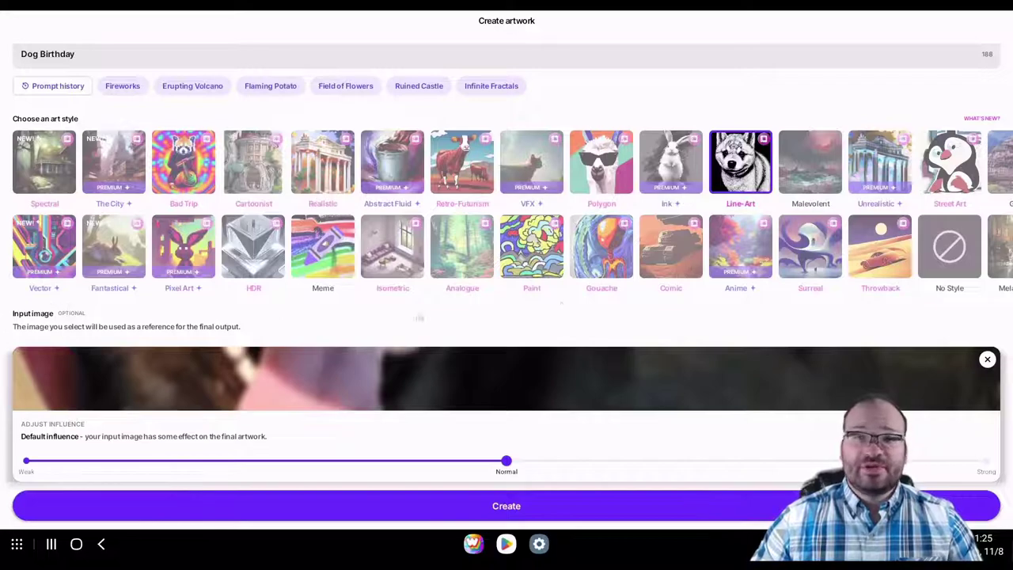
Switch the style to Street Art and change the prompt to 'Dog cElebration'.
{"action": "left_click", "coordinate": [934, 162]}
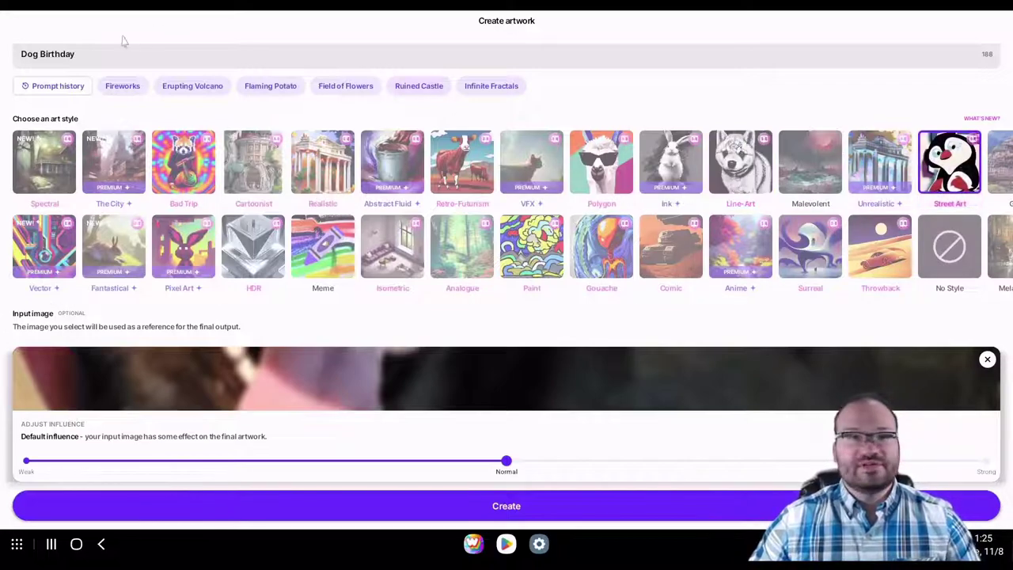
{"action": "left_click", "coordinate": [98, 62]}
{"action": "left_click", "coordinate": [51, 54]}
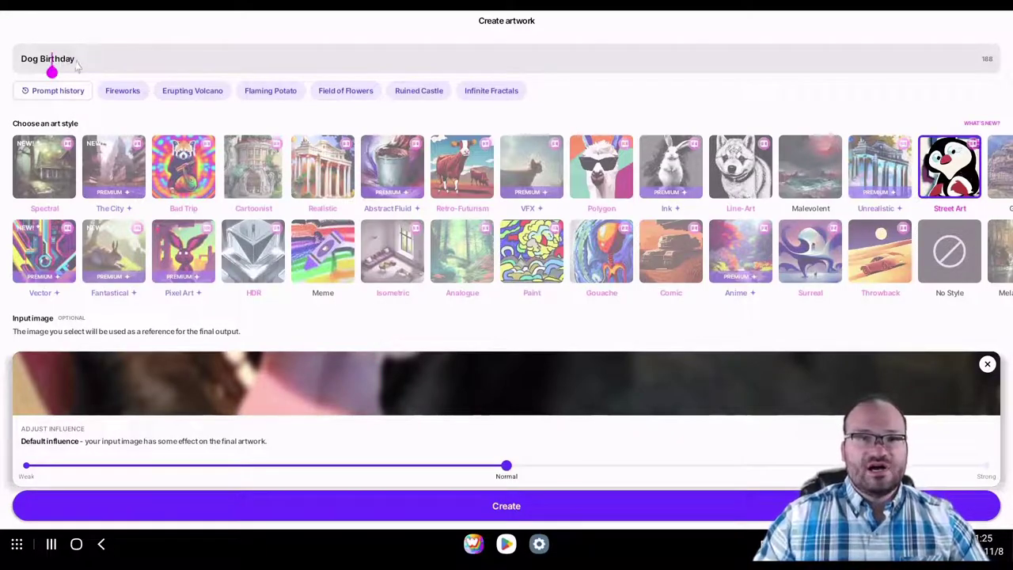
{"action": "double_click", "coordinate": [43, 63]}
{"action": "type", "text": "cE"}
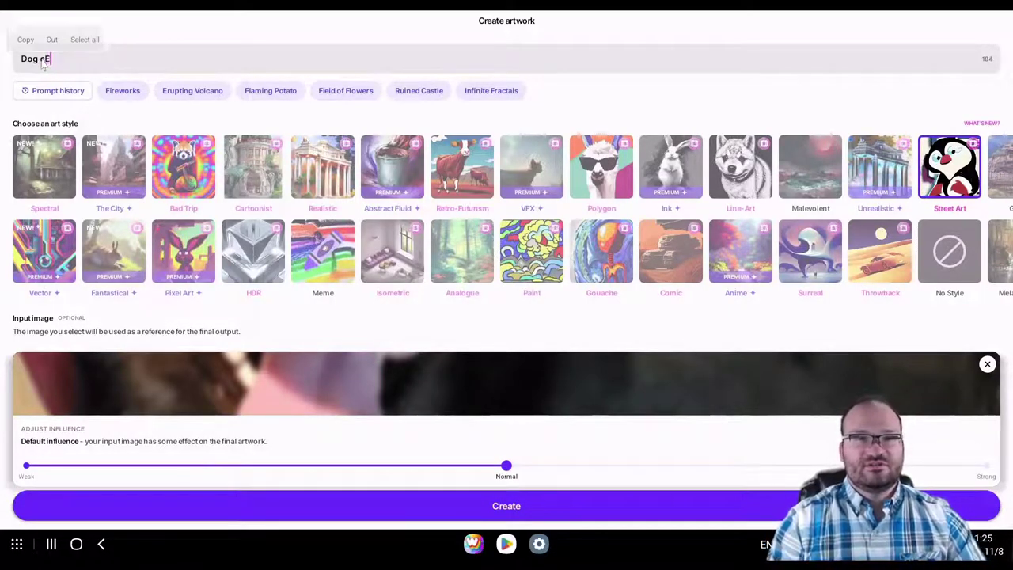
{"action": "type", "text": "lebration"}
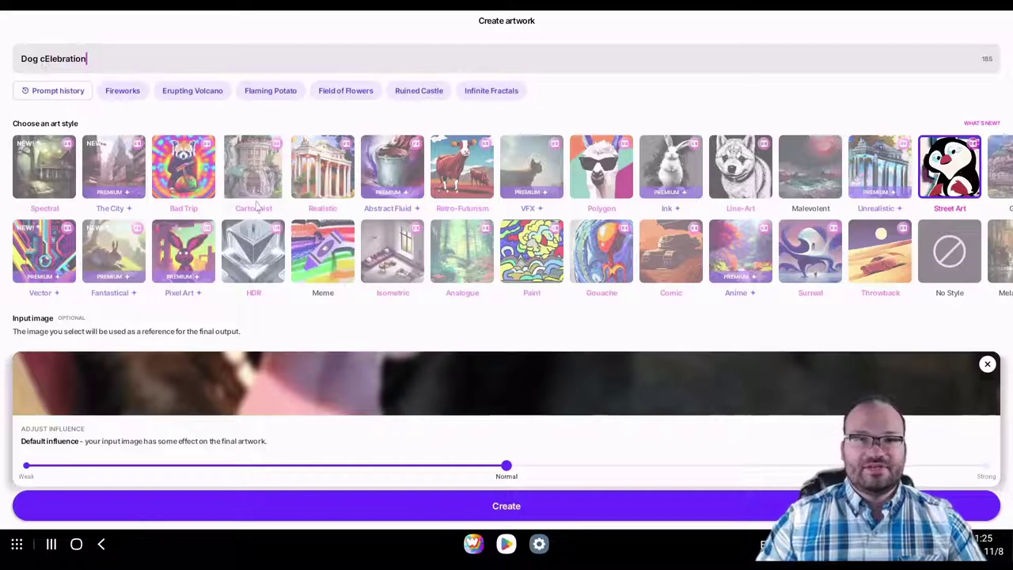
Generate the Street Art dog image, preview the first output, and return to setup.
{"action": "left_click", "coordinate": [396, 506]}
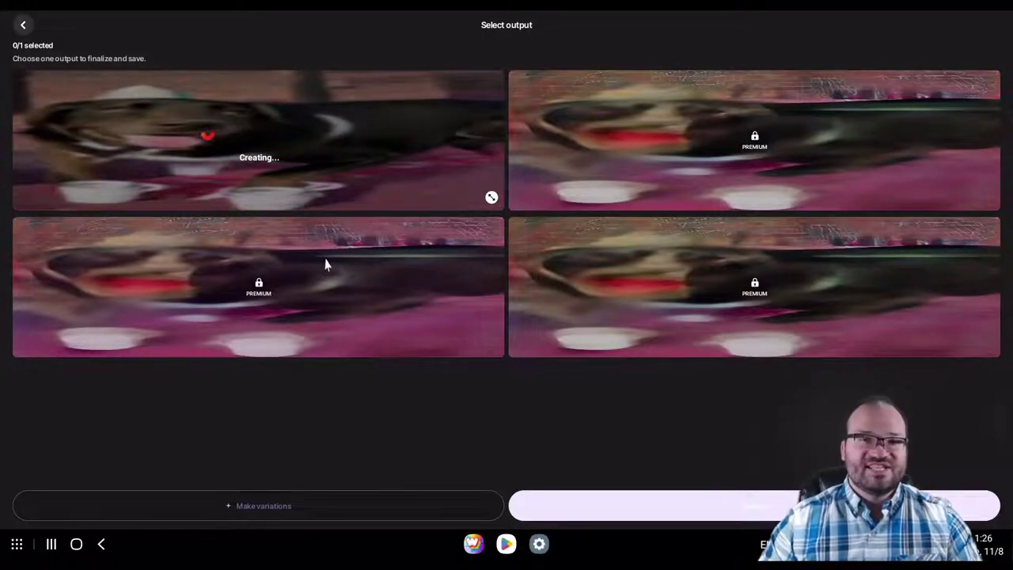
{"action": "left_click", "coordinate": [491, 198]}
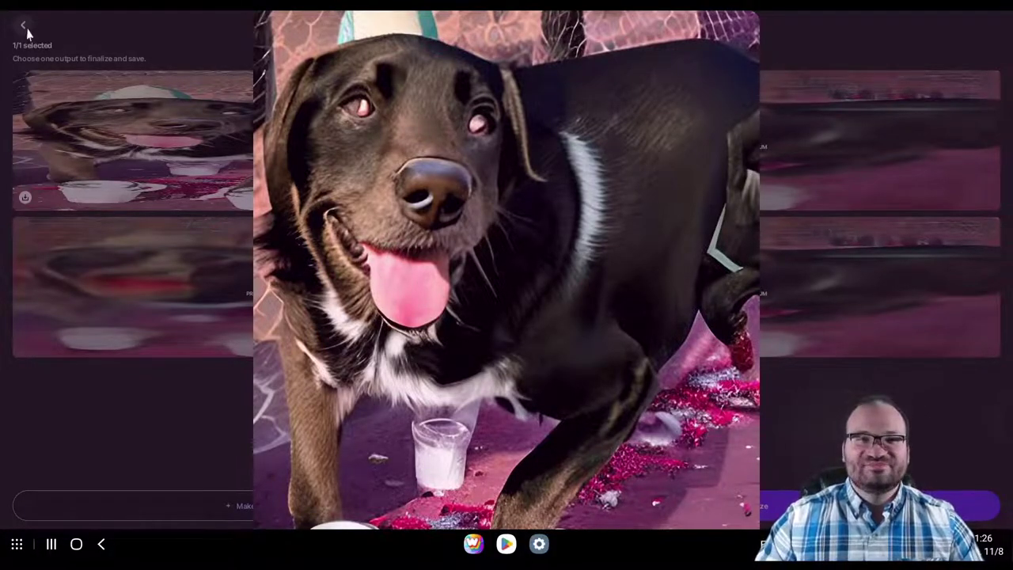
{"action": "left_click", "coordinate": [26, 30]}
{"action": "left_click", "coordinate": [24, 28]}
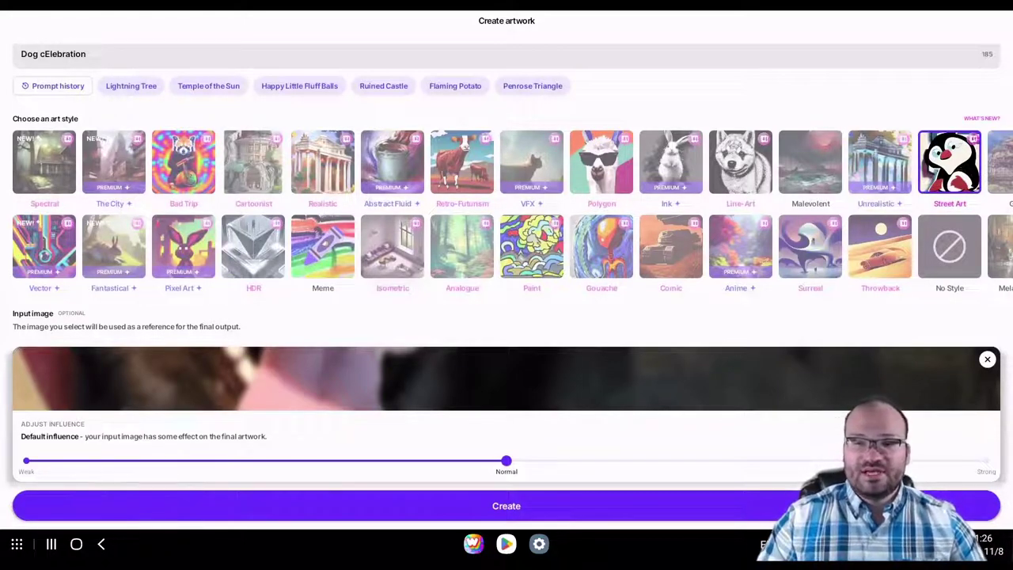
Begin clearing the input image for the new 'I do what I want cat' artwork.
{"action": "mouse_move", "coordinate": [473, 544]}
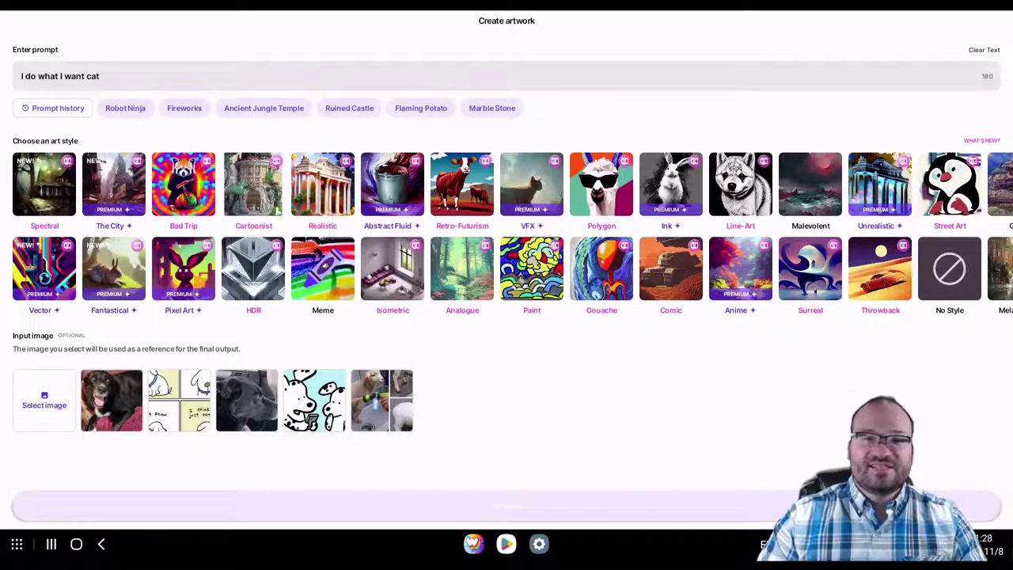
Switch the style to Meme and generate the 'I do what I want cat' artwork.
{"action": "left_click", "coordinate": [269, 207]}
{"action": "left_click", "coordinate": [141, 79]}
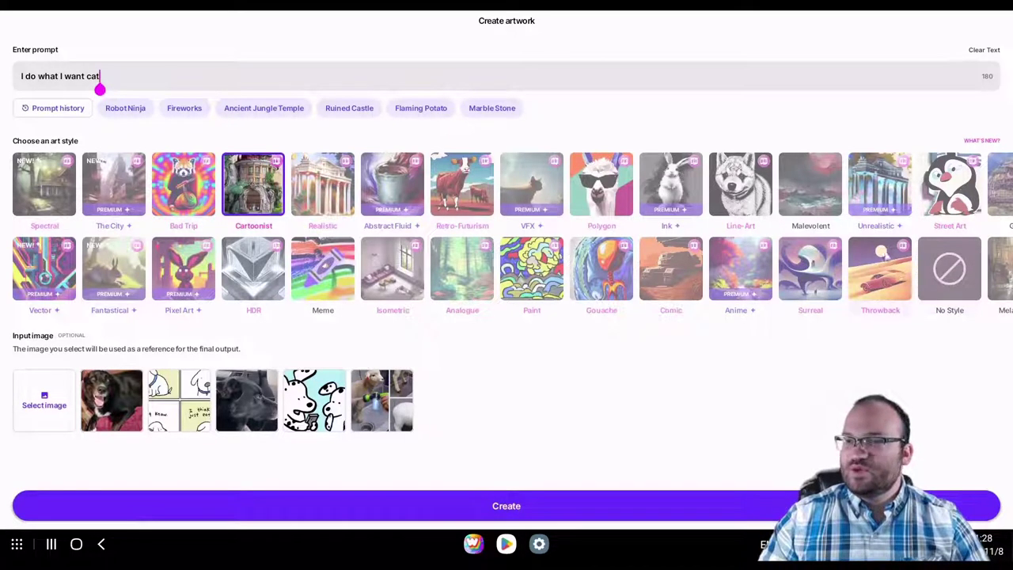
{"action": "left_click", "coordinate": [322, 268]}
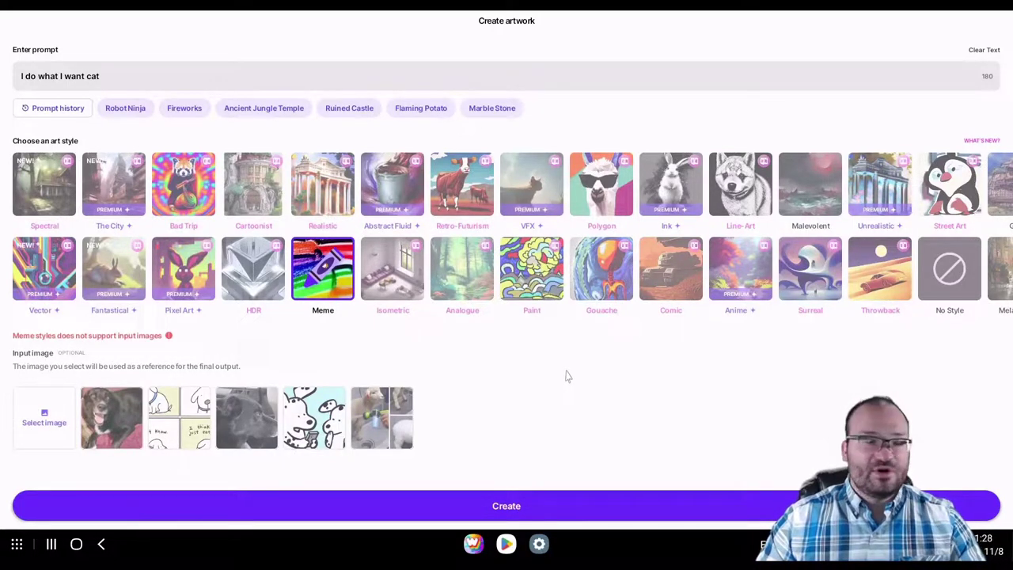
{"action": "left_click", "coordinate": [507, 505]}
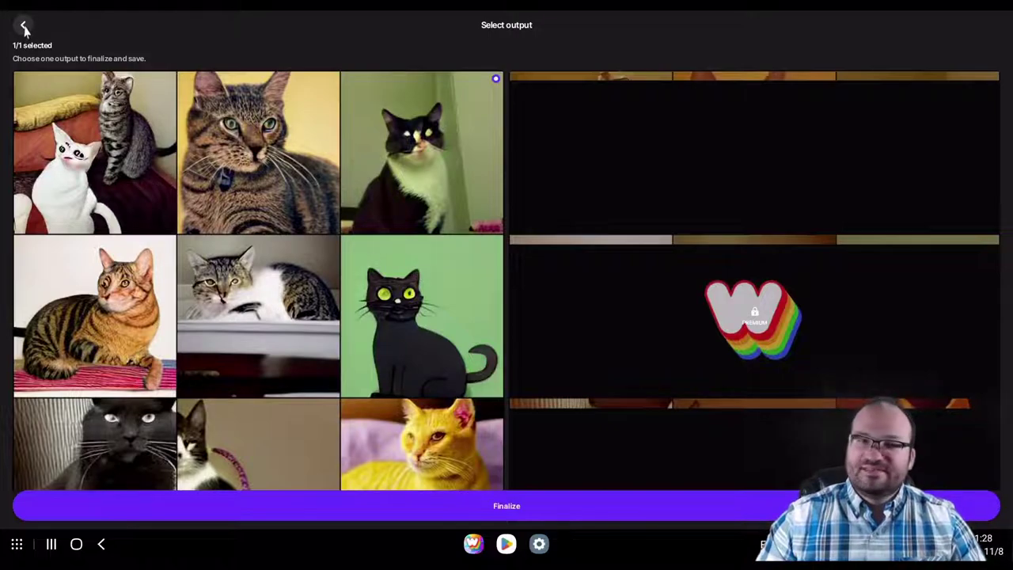
Leave the finished meme cat grid and return to the Create artwork page.
{"action": "left_click", "coordinate": [25, 27]}
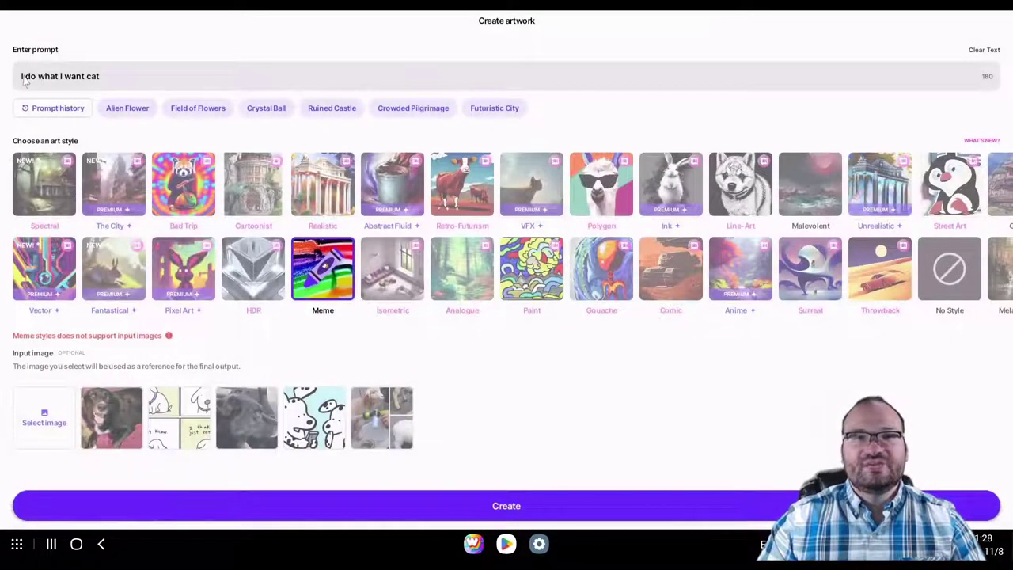
Prefix the prompt with 'funny', generate a Meme cat grid, and retry the first output.
{"action": "type", "text": "funny"}
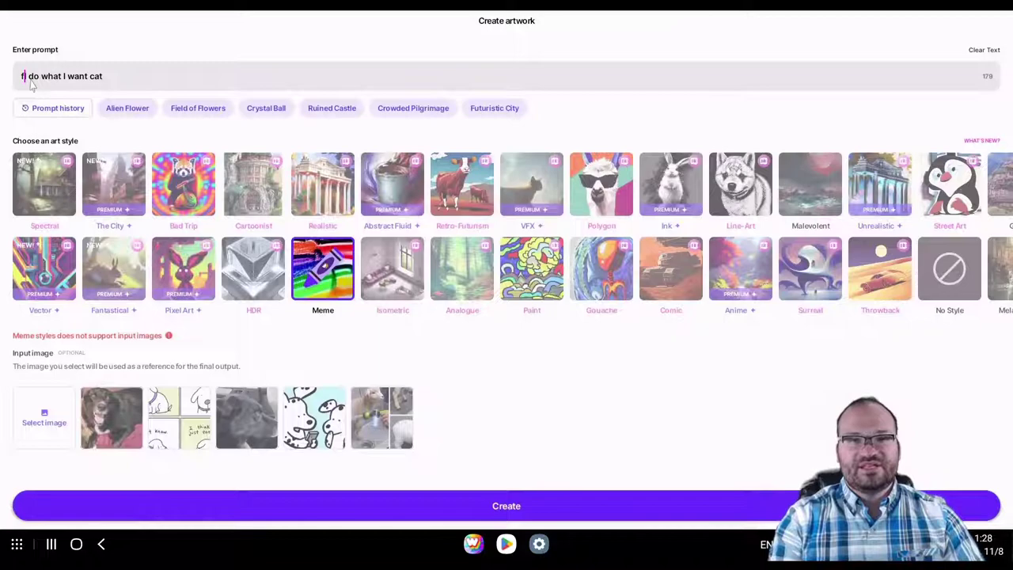
{"action": "left_click", "coordinate": [366, 514]}
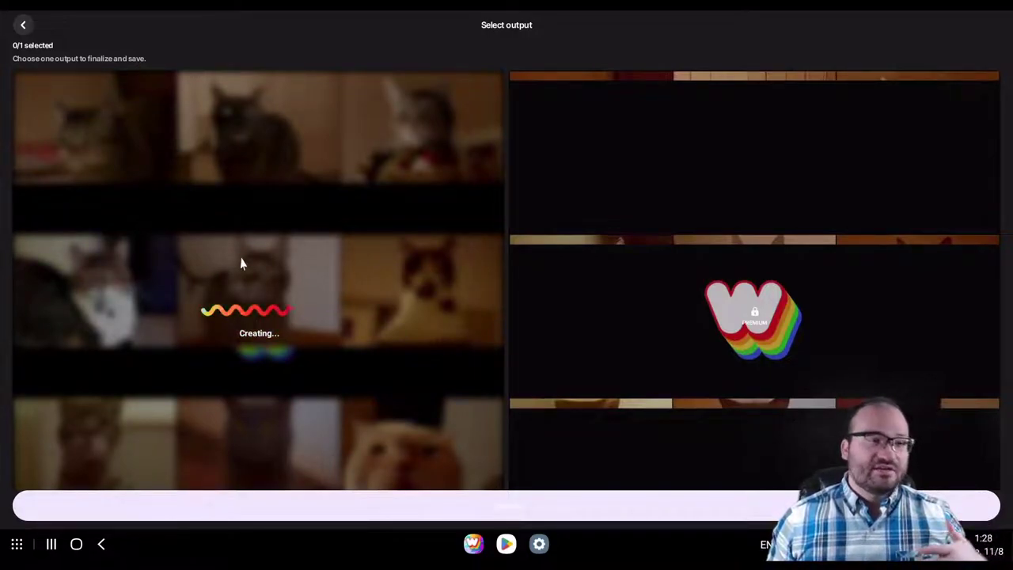
{"action": "left_click", "coordinate": [259, 312]}
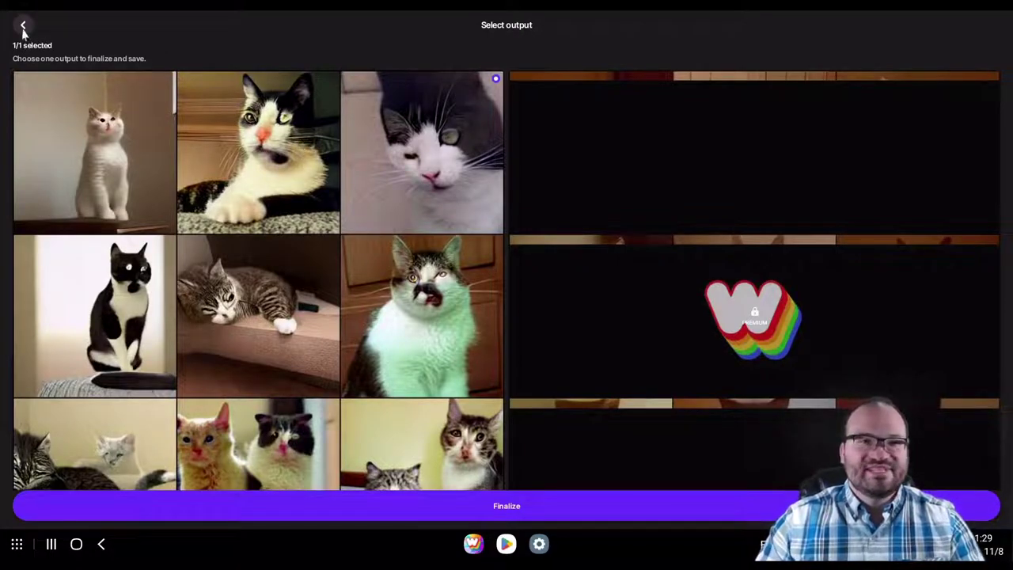
{"action": "left_click", "coordinate": [23, 26]}
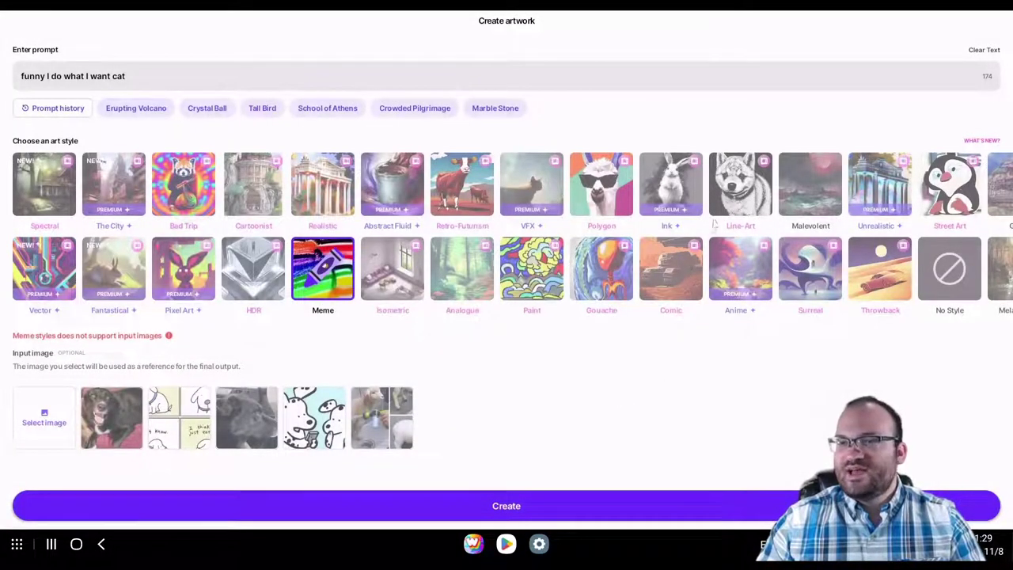
Generate a Line-Art version of the funny cat prompt.
{"action": "left_click", "coordinate": [734, 202]}
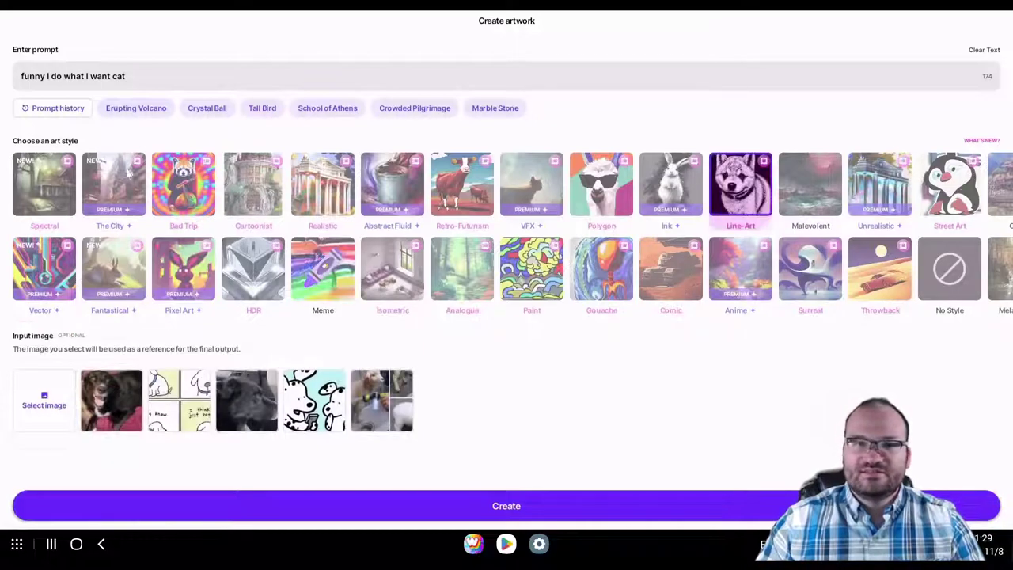
{"action": "left_click", "coordinate": [540, 501]}
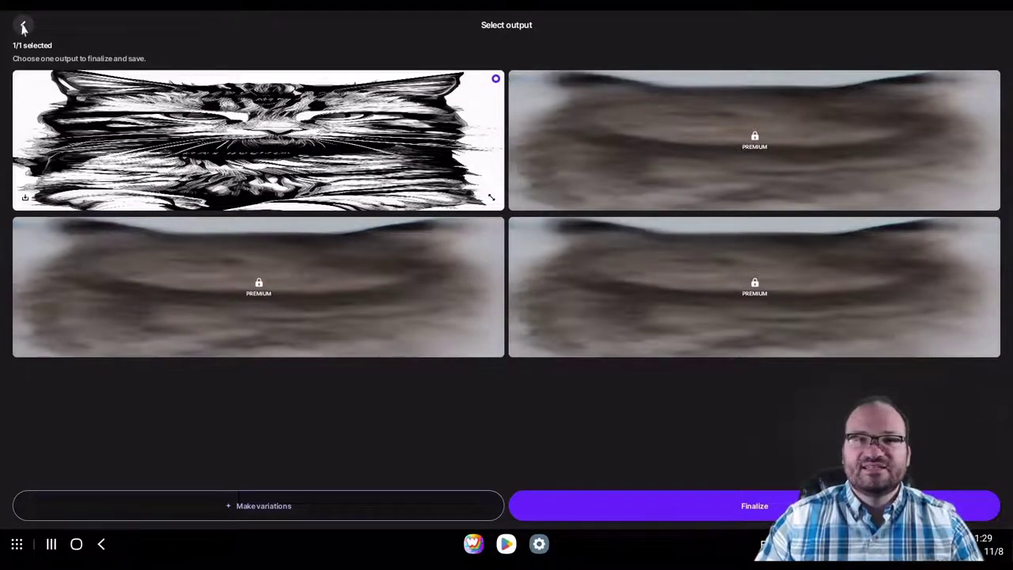
{"action": "left_click", "coordinate": [23, 27]}
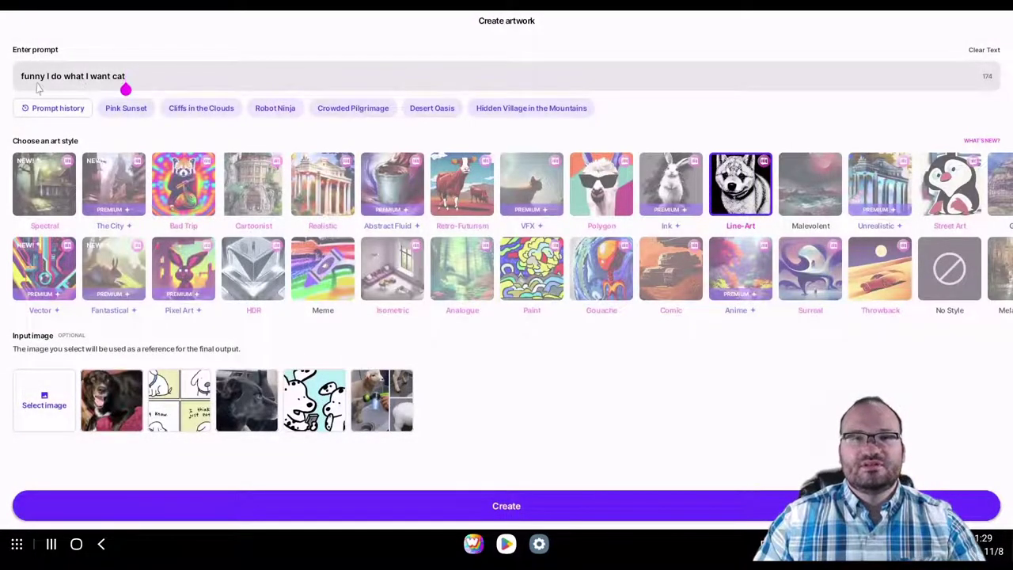
Reword the prompt to 'cat saying I do what I want' and generate it.
{"action": "left_click", "coordinate": [36, 88]}
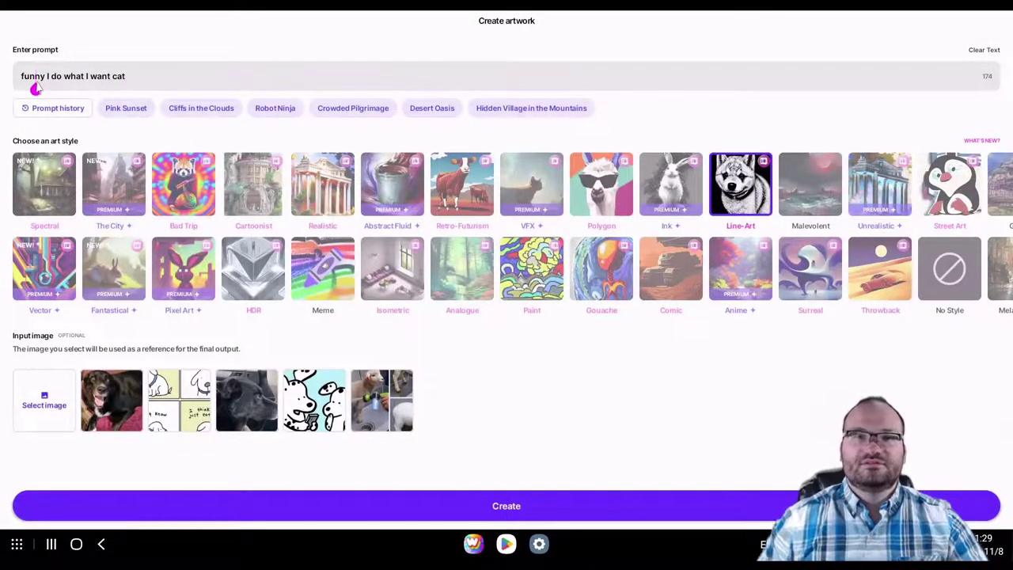
{"action": "left_click_drag", "start_coordinate": [36, 88], "coordinate": [46, 89]}
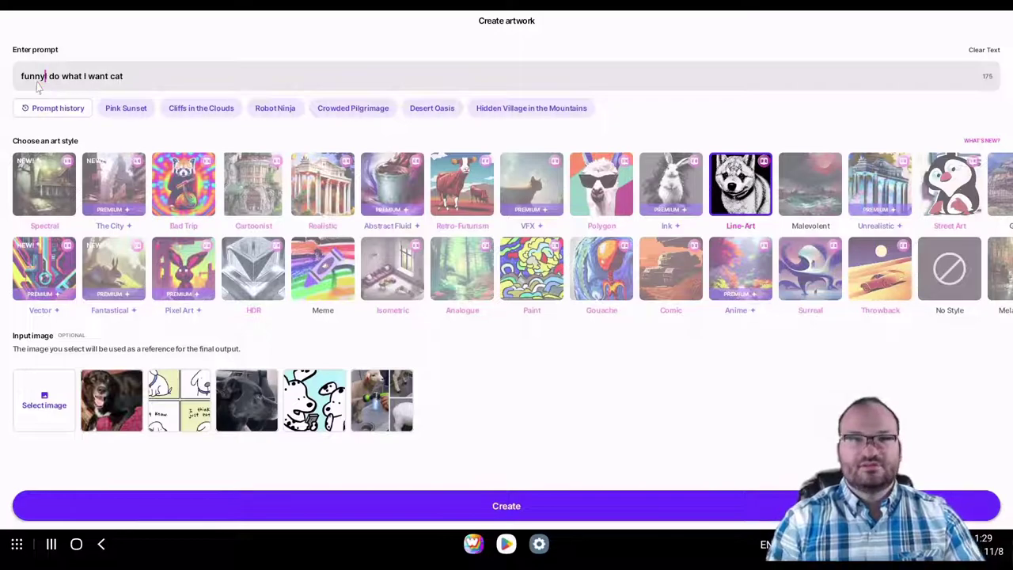
{"action": "key", "text": "BackSpace"}
{"action": "key", "text": "BackSpace"}
{"action": "key", "text": "BackSpace"}
{"action": "key", "text": "BackSpace"}
{"action": "key", "text": "BackSpace"}
{"action": "key", "text": "BackSpace"}
{"action": "type", "text": "cast"}
{"action": "key", "text": "BackSpace"}
{"action": "key", "text": "BackSpace"}
{"action": "key", "text": "BackSpace"}
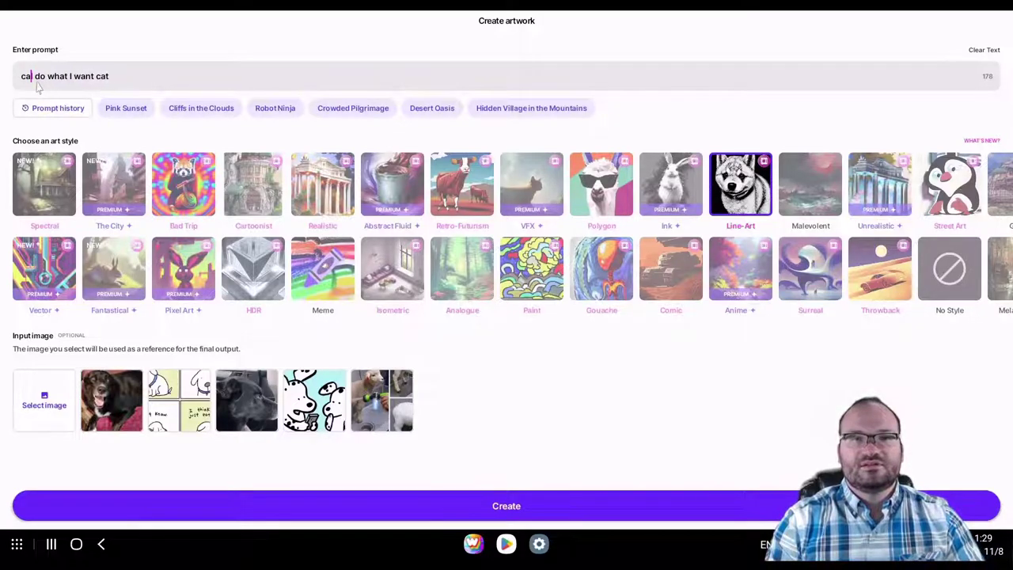
{"action": "type", "text": "t saying I"}
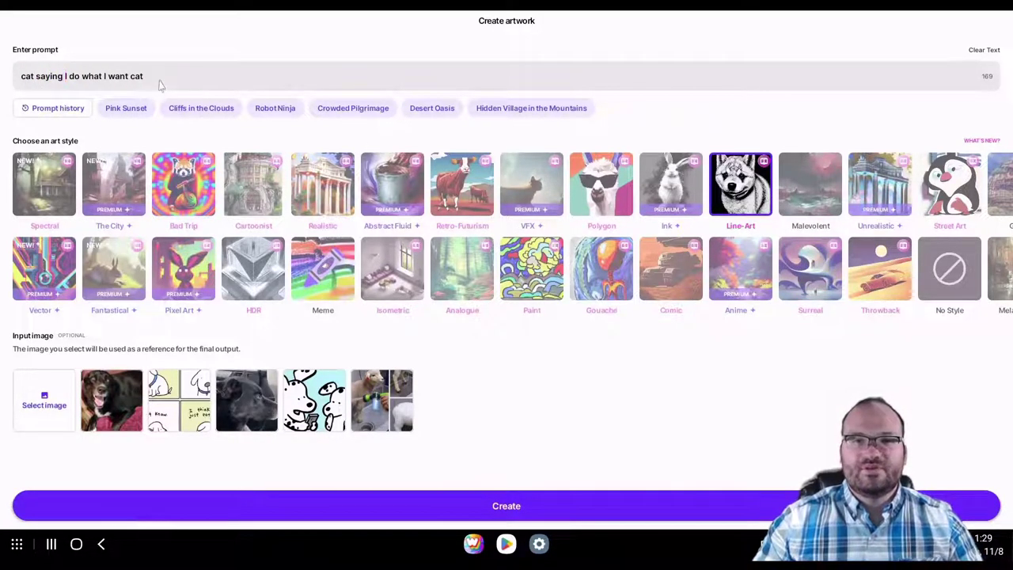
{"action": "left_click", "coordinate": [143, 87]}
{"action": "key", "text": "BackSpace"}
{"action": "key", "text": "BackSpace"}
{"action": "key", "text": "BackSpace"}
{"action": "key", "text": "BackSpace"}
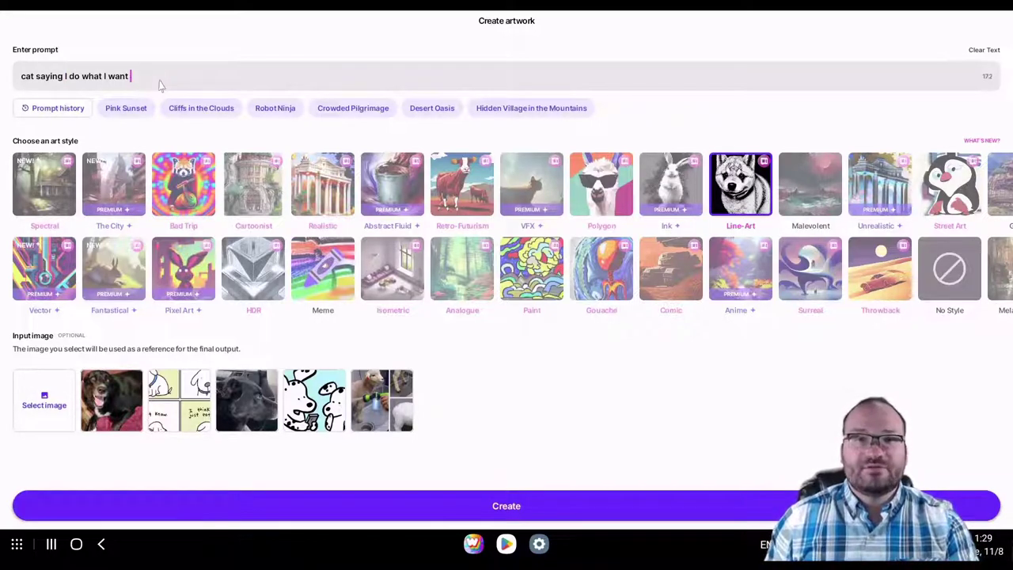
{"action": "left_click", "coordinate": [469, 504]}
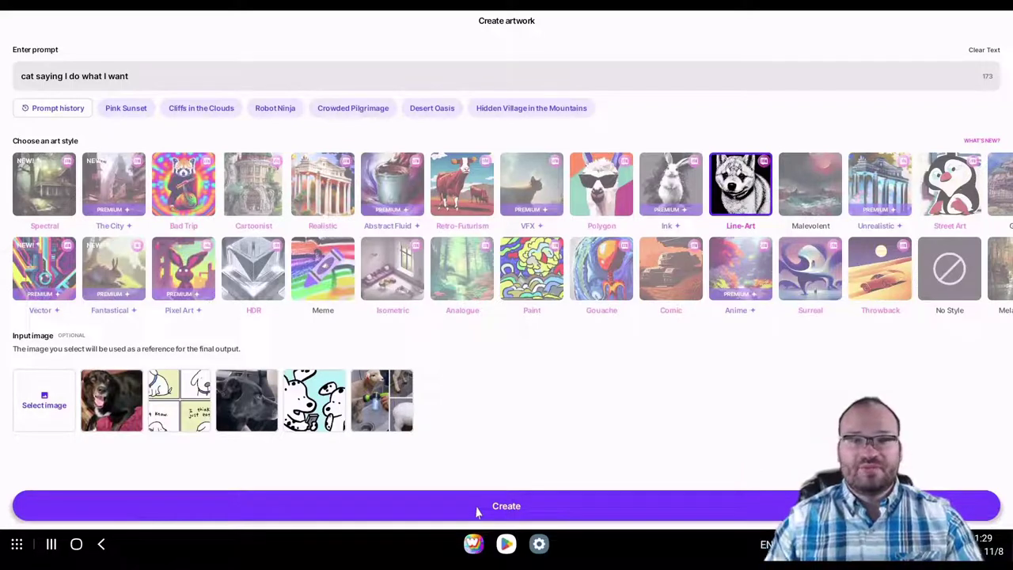
{"action": "left_click", "coordinate": [476, 506]}
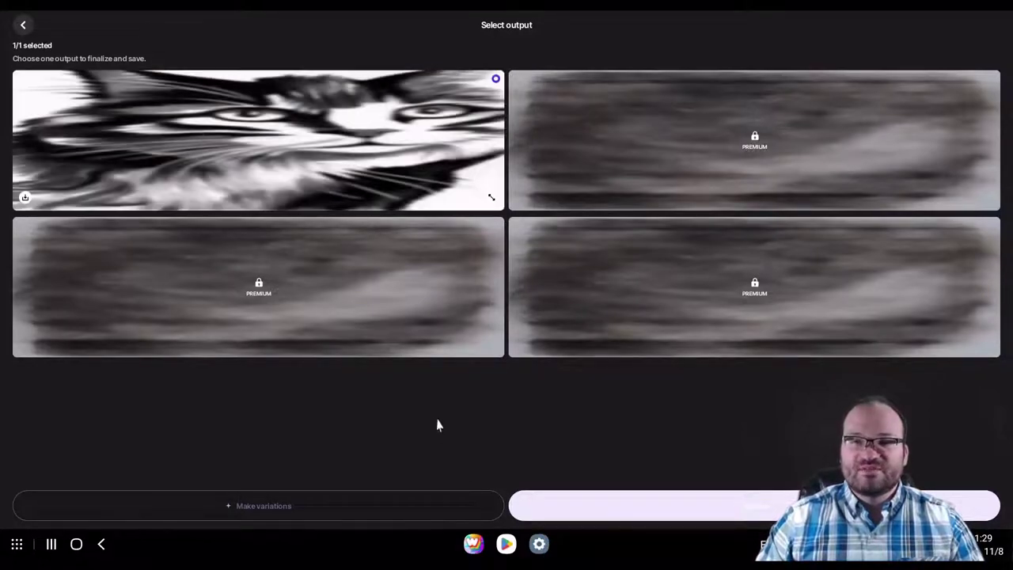
Change the prompt to 'cat pushing off table' and generate a Line-Art image.
{"action": "left_click", "coordinate": [23, 29]}
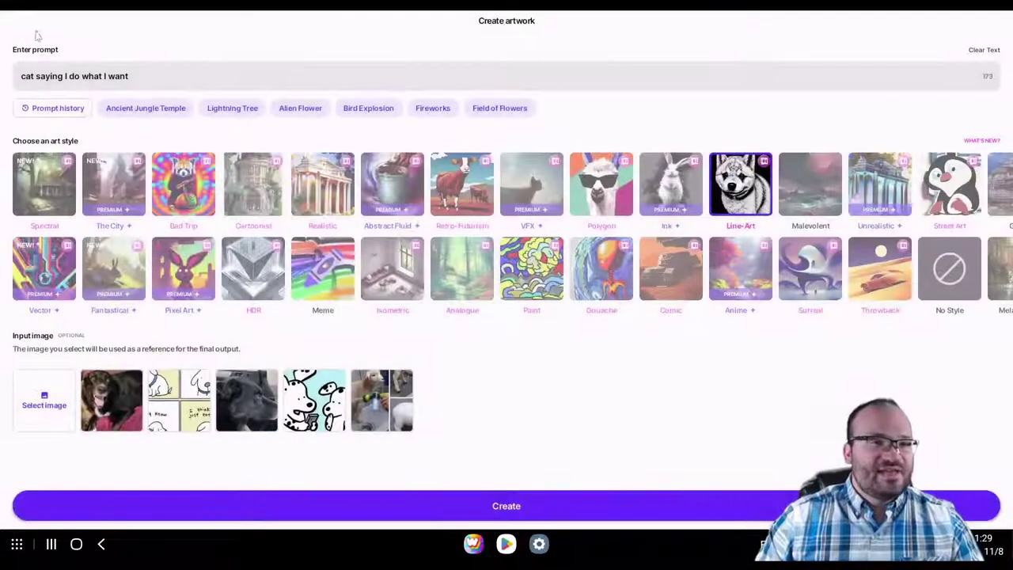
{"action": "left_click", "coordinate": [146, 85]}
{"action": "key", "text": "BackSpace"}
{"action": "key", "text": "BackSpace"}
{"action": "key", "text": "BackSpace"}
{"action": "key", "text": "BackSpace"}
{"action": "key", "text": "BackSpace"}
{"action": "key", "text": "BackSpace"}
{"action": "key", "text": "BackSpace"}
{"action": "key", "text": "BackSpace"}
{"action": "key", "text": "BackSpace"}
{"action": "key", "text": "BackSpace"}
{"action": "key", "text": "BackSpace"}
{"action": "key", "text": "BackSpace"}
{"action": "key", "text": "BackSpace"}
{"action": "key", "text": "BackSpace"}
{"action": "key", "text": "BackSpace"}
{"action": "key", "text": "BackSpace"}
{"action": "key", "text": "BackSpace"}
{"action": "key", "text": "BackSpace"}
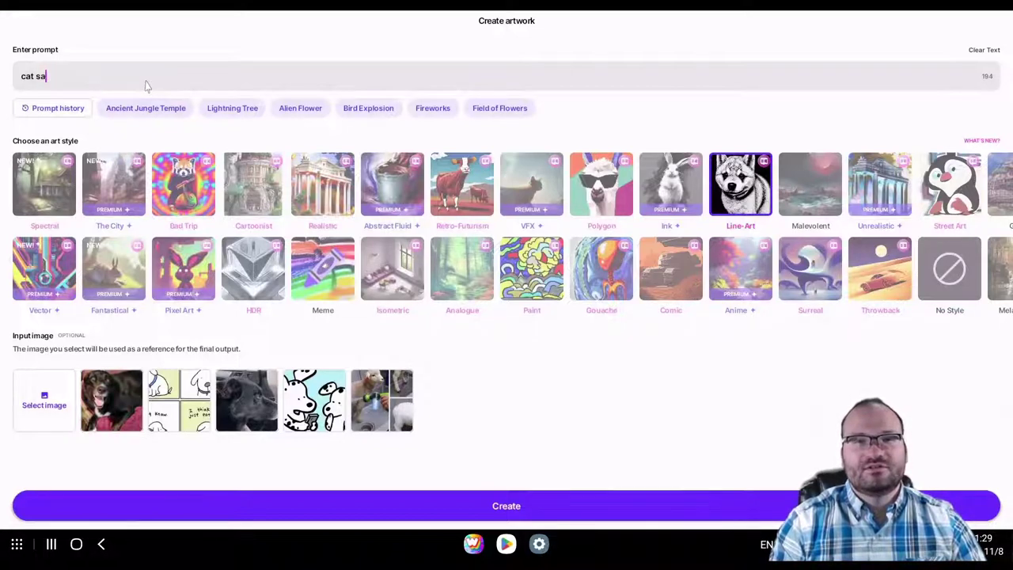
{"action": "key", "text": "BackSpace"}
{"action": "key", "text": "BackSpace"}
{"action": "type", "text": "pushing off table"}
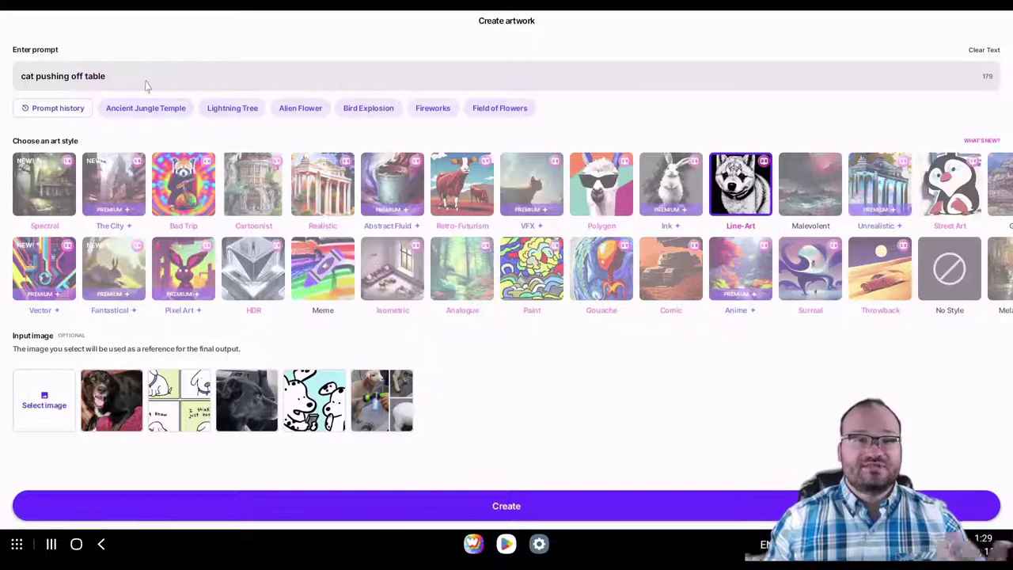
{"action": "left_click", "coordinate": [509, 504]}
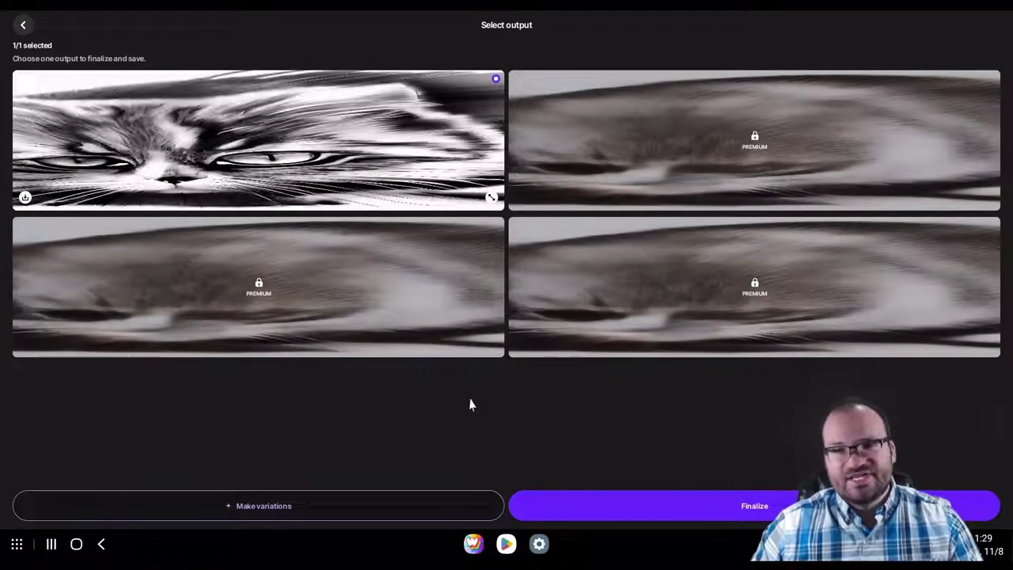
Return to the prompt page and clear the whole prompt text.
{"action": "left_click", "coordinate": [22, 25]}
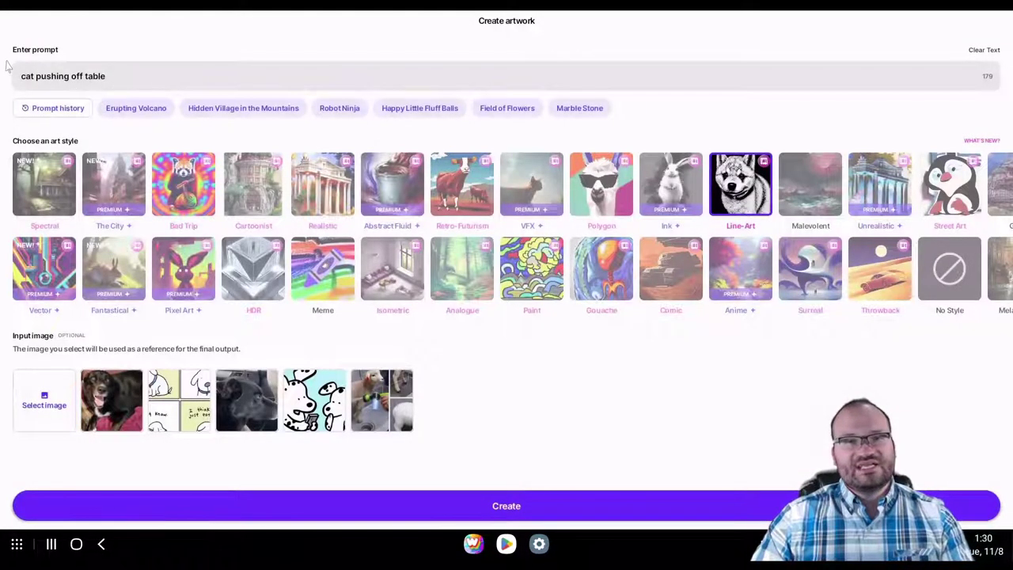
{"action": "left_click", "coordinate": [105, 89]}
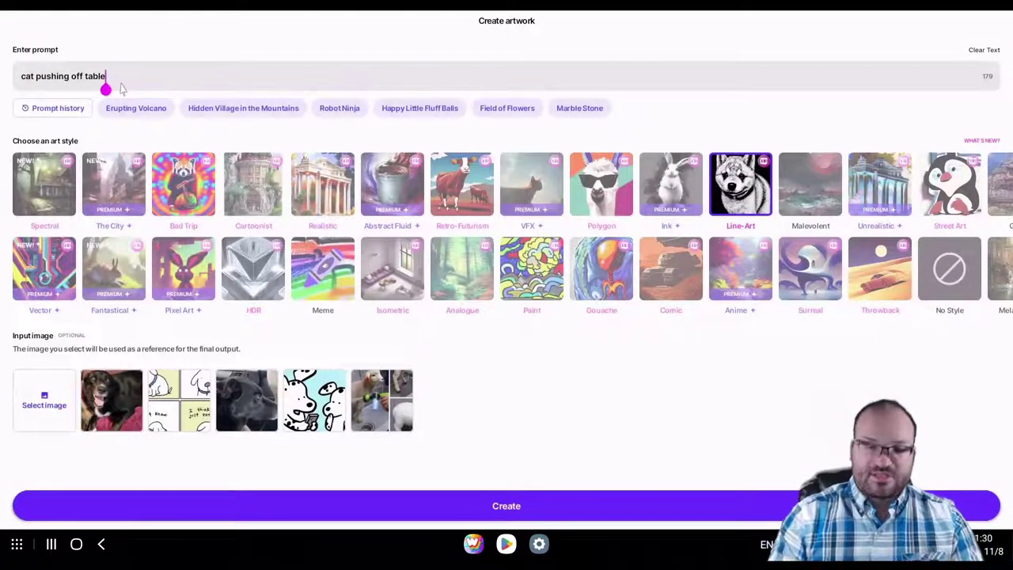
{"action": "key", "text": "BackSpace"}
{"action": "key", "text": "BackSpace"}
{"action": "key", "text": "BackSpace"}
{"action": "key", "text": "BackSpace"}
{"action": "key", "text": "BackSpace"}
{"action": "key", "text": "BackSpace"}
{"action": "key", "text": "BackSpace"}
{"action": "key", "text": "BackSpace"}
{"action": "key", "text": "BackSpace"}
{"action": "key", "text": "BackSpace"}
{"action": "key", "text": "BackSpace"}
{"action": "key", "text": "BackSpace"}
{"action": "key", "text": "BackSpace"}
{"action": "key", "text": "BackSpace"}
{"action": "key", "text": "BackSpace"}
{"action": "key", "text": "BackSpace"}
{"action": "key", "text": "BackSpace"}
{"action": "key", "text": "BackSpace"}
{"action": "key", "text": "BackSpace"}
{"action": "key", "text": "BackSpace"}
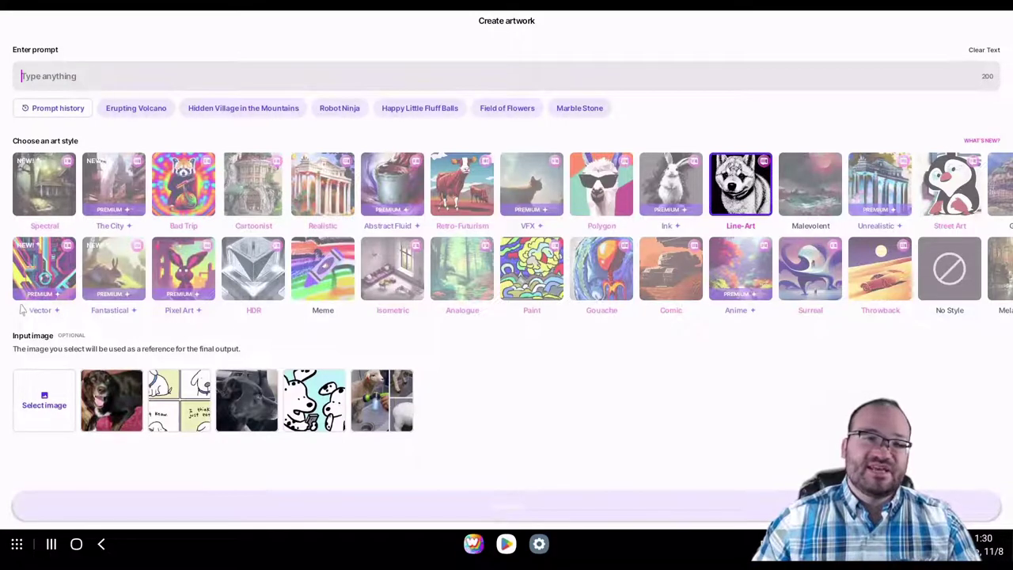
Generate Cartoonist artwork from the 'Happy Little Fluff Balls' prompt.
{"action": "left_click", "coordinate": [389, 111]}
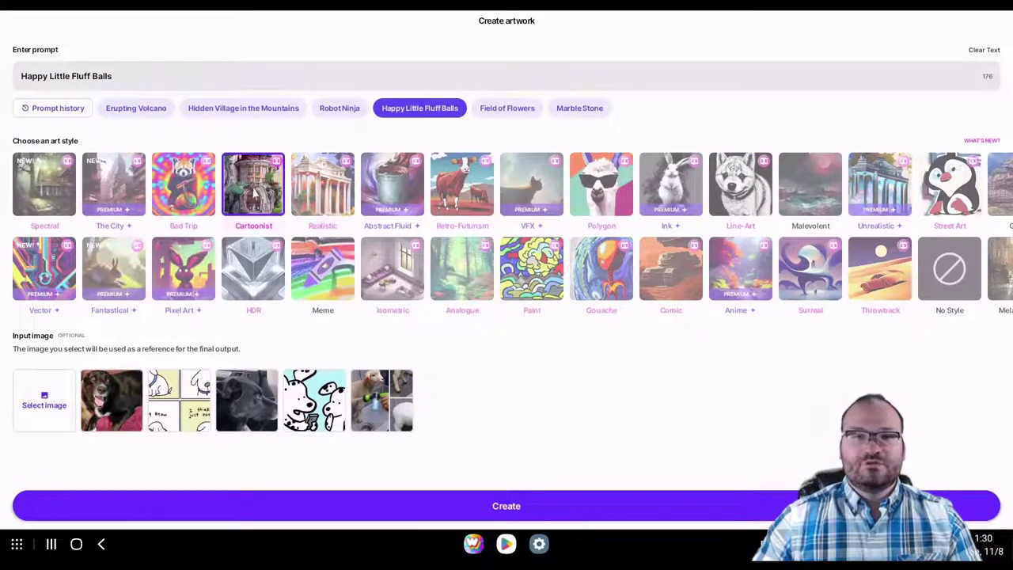
{"action": "left_click", "coordinate": [325, 507]}
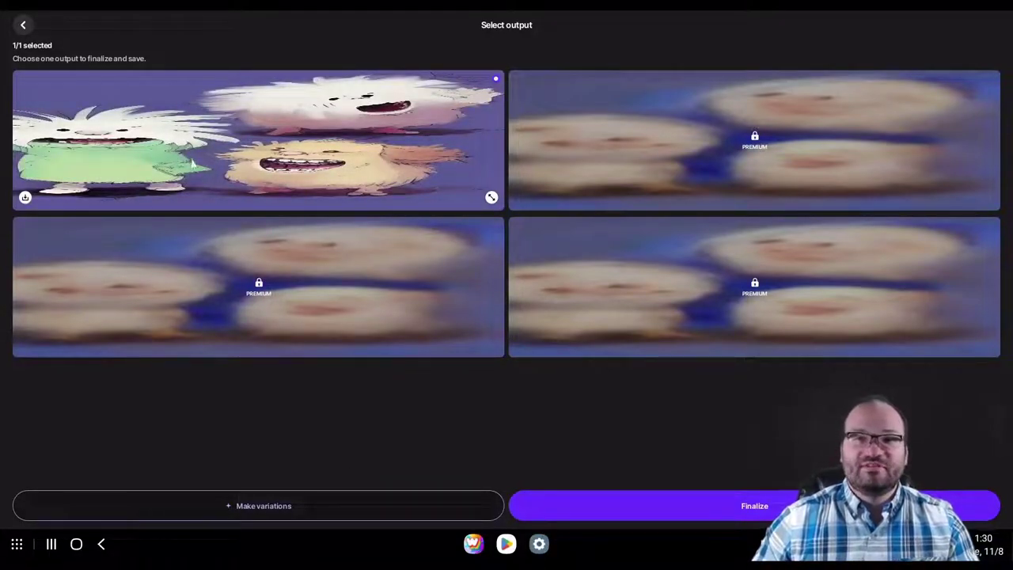
{"action": "left_click", "coordinate": [20, 26]}
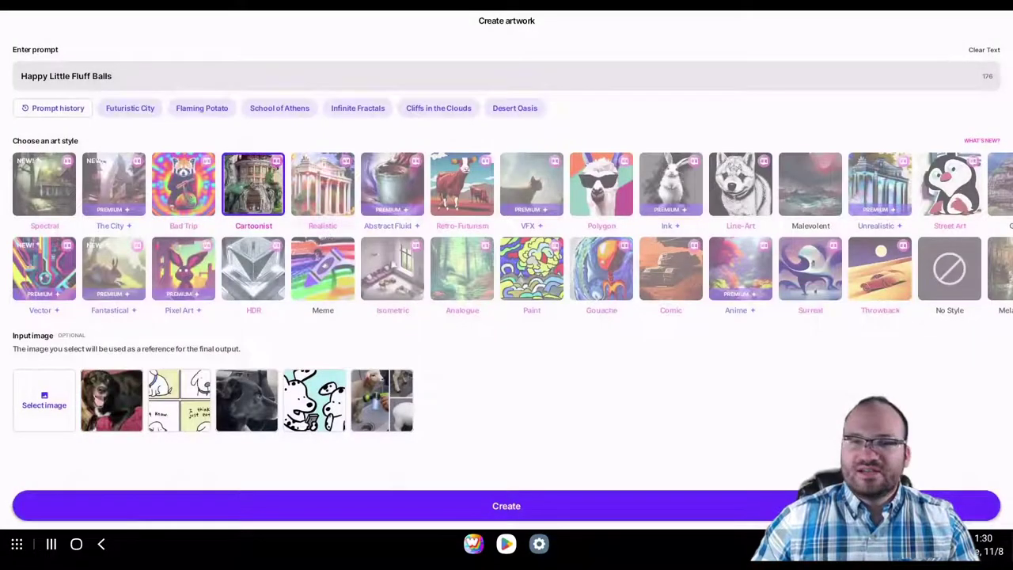
Regenerate the fluff balls in Polygon style and return to the prompt page.
{"action": "left_click", "coordinate": [318, 190]}
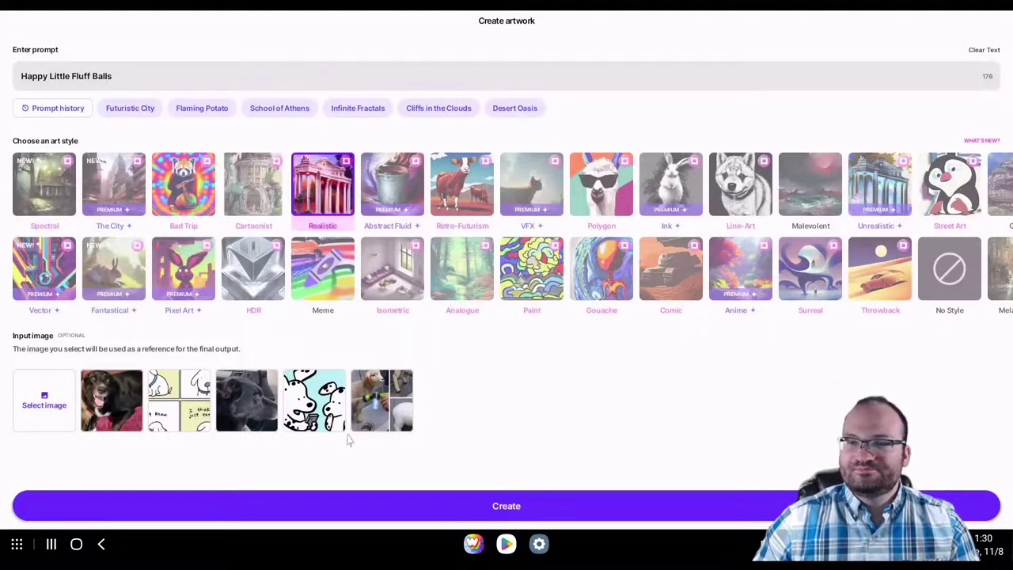
{"action": "left_click", "coordinate": [511, 506]}
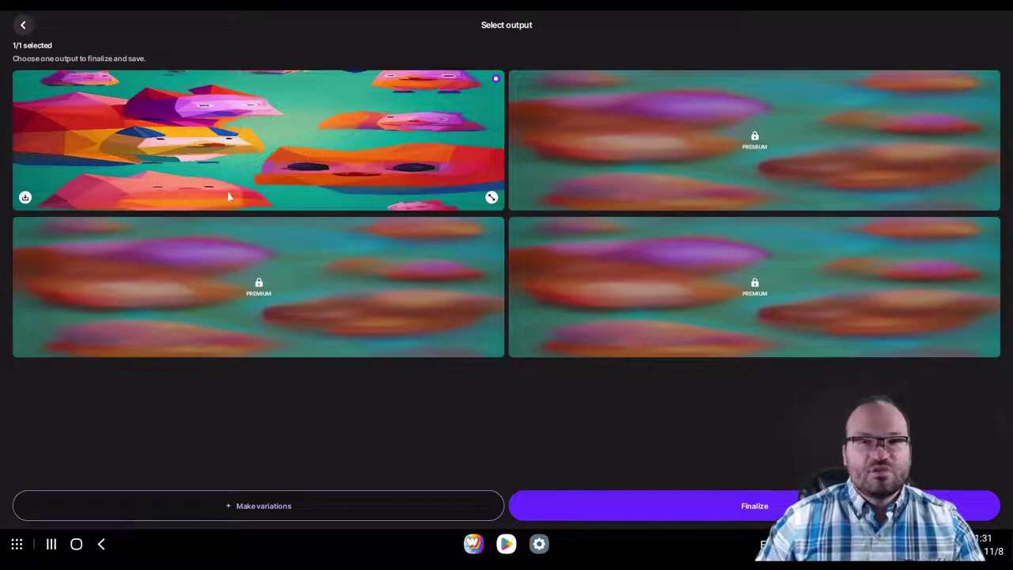
{"action": "left_click", "coordinate": [26, 23]}
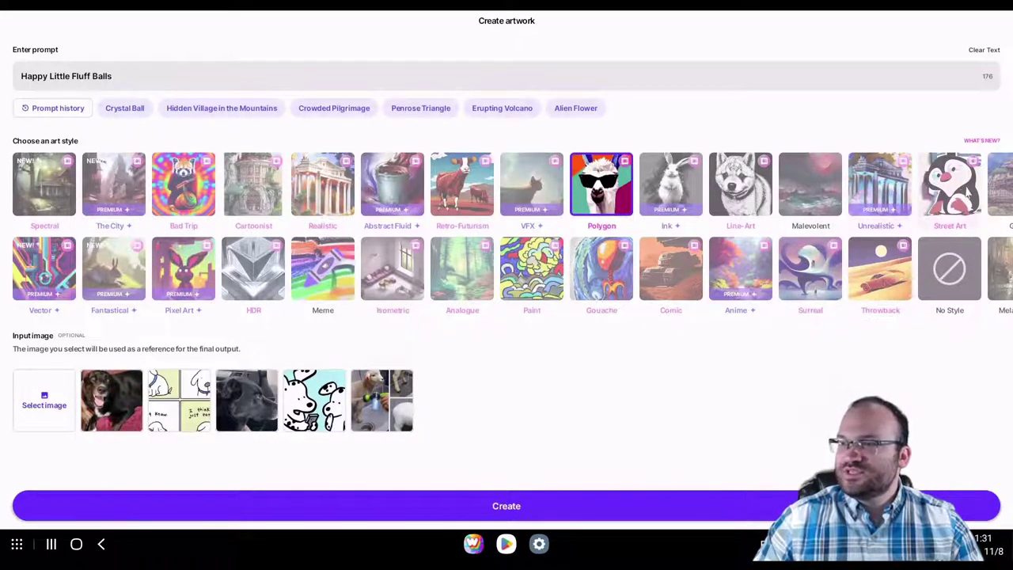
Choose Street Art, fill in the 'Penrose Triangle' prompt, and generate it.
{"action": "left_click", "coordinate": [966, 192]}
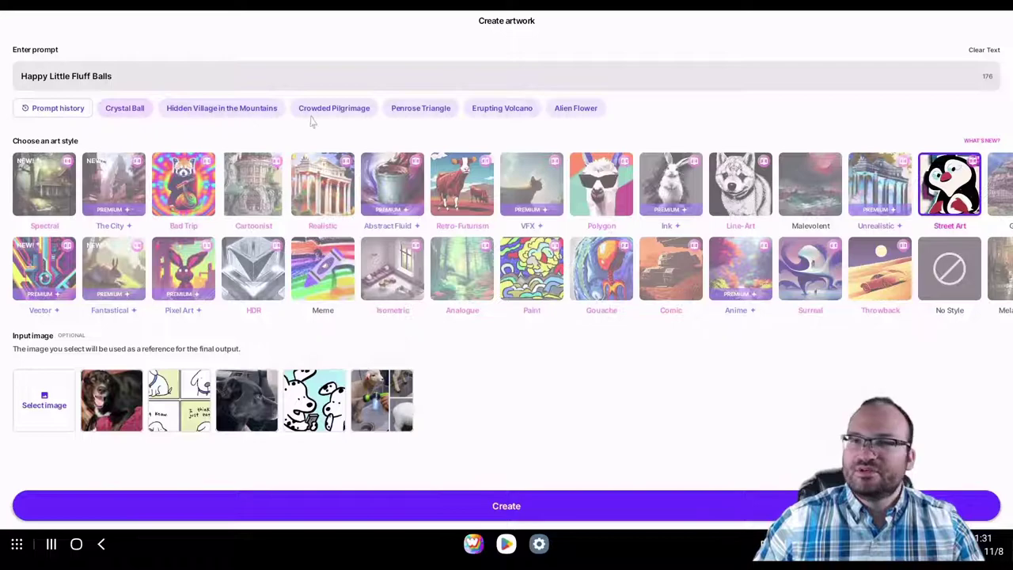
{"action": "left_click", "coordinate": [443, 116]}
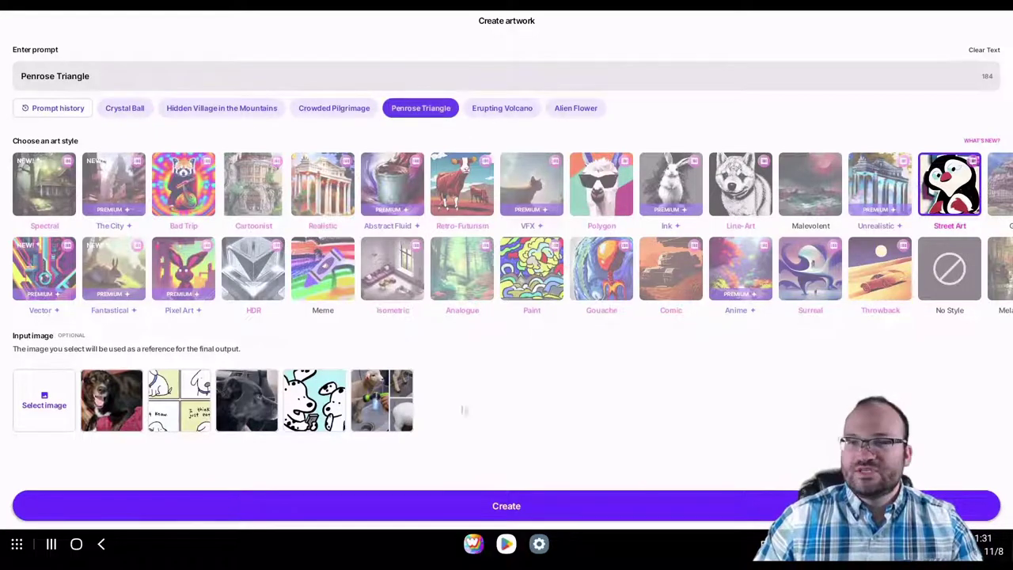
{"action": "left_click", "coordinate": [546, 503]}
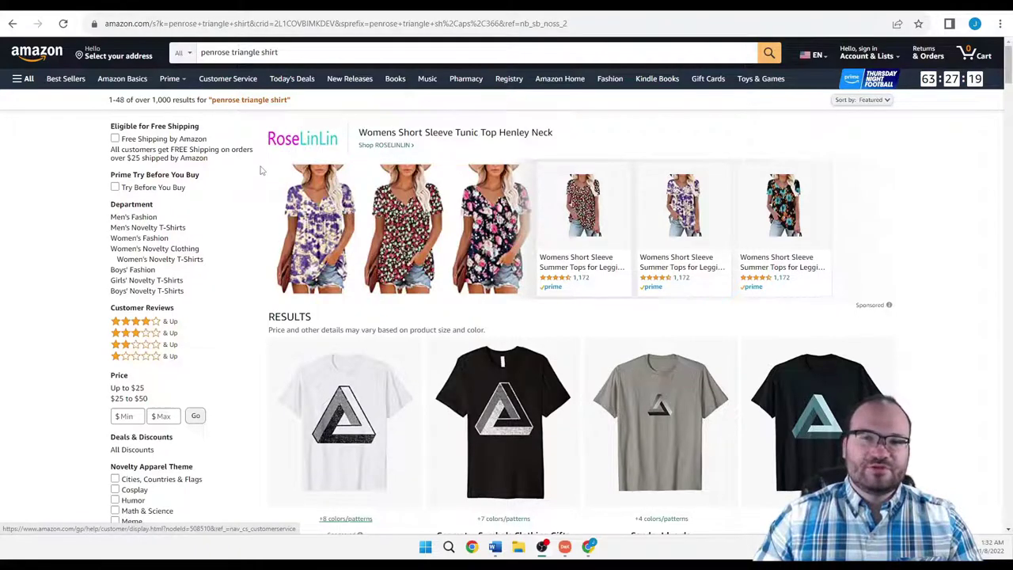
{"action": "scroll", "coordinate": [244, 217], "scroll_direction": "down", "scroll_amount": 2}
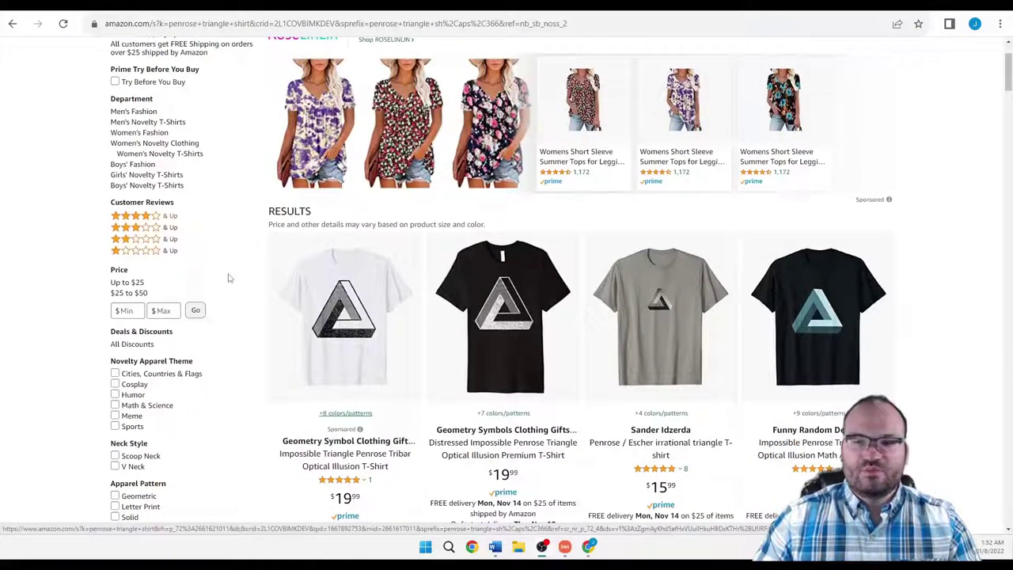
{"action": "scroll", "coordinate": [227, 273], "scroll_direction": "down", "scroll_amount": 2}
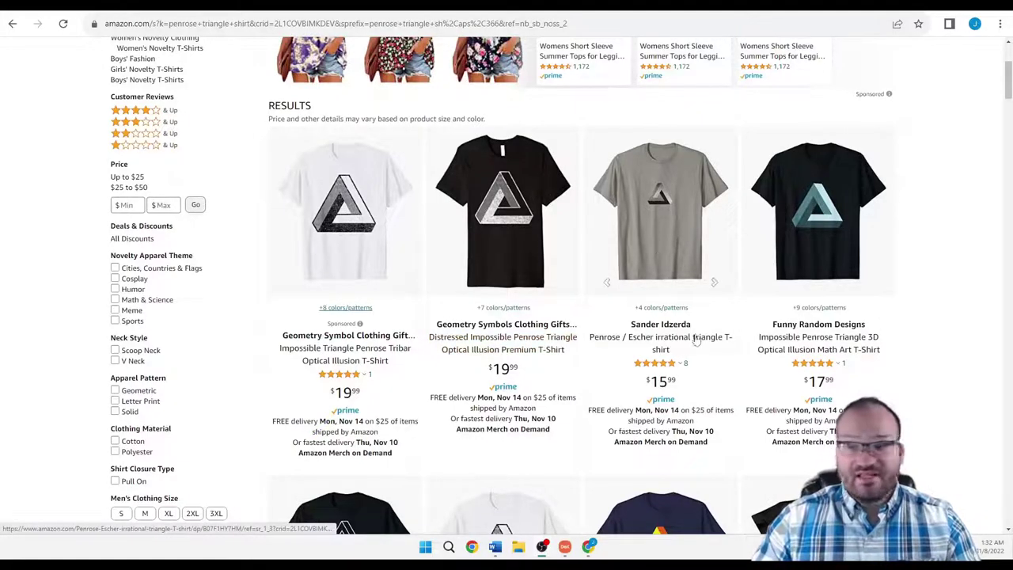
{"action": "right_click", "coordinate": [625, 225]}
{"action": "left_click", "coordinate": [655, 241]}
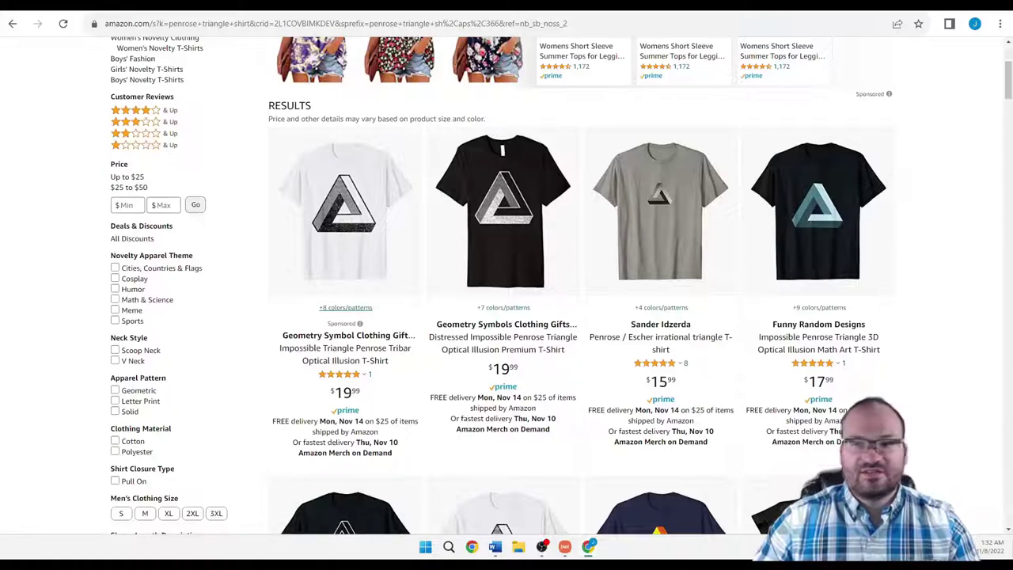
{"action": "key", "text": "ctrl+Tab"}
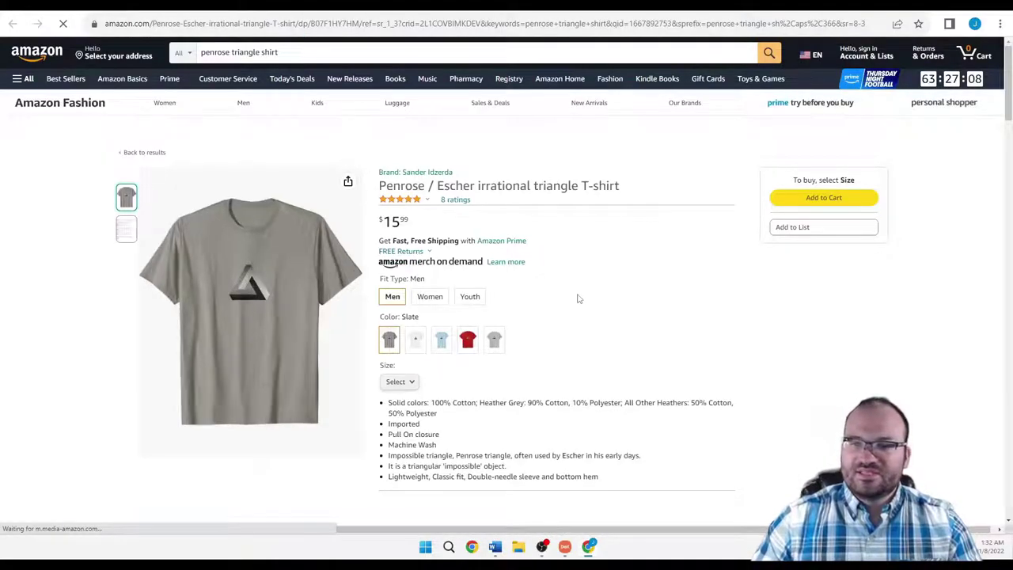
{"action": "scroll", "coordinate": [578, 298], "scroll_direction": "down", "scroll_amount": 1}
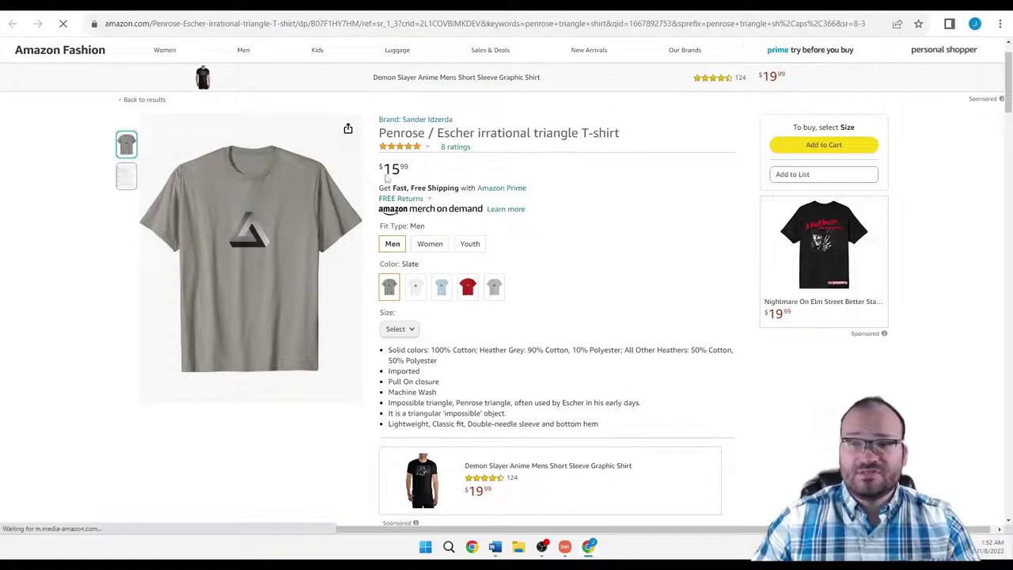
{"action": "scroll", "coordinate": [411, 166], "scroll_direction": "down", "scroll_amount": 15}
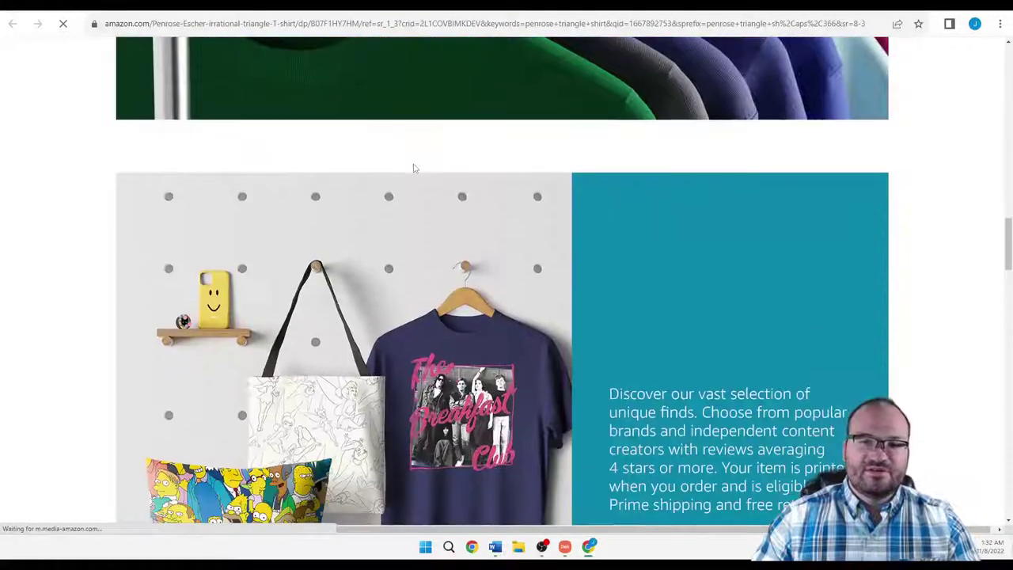
{"action": "scroll", "coordinate": [413, 168], "scroll_direction": "down", "scroll_amount": 9}
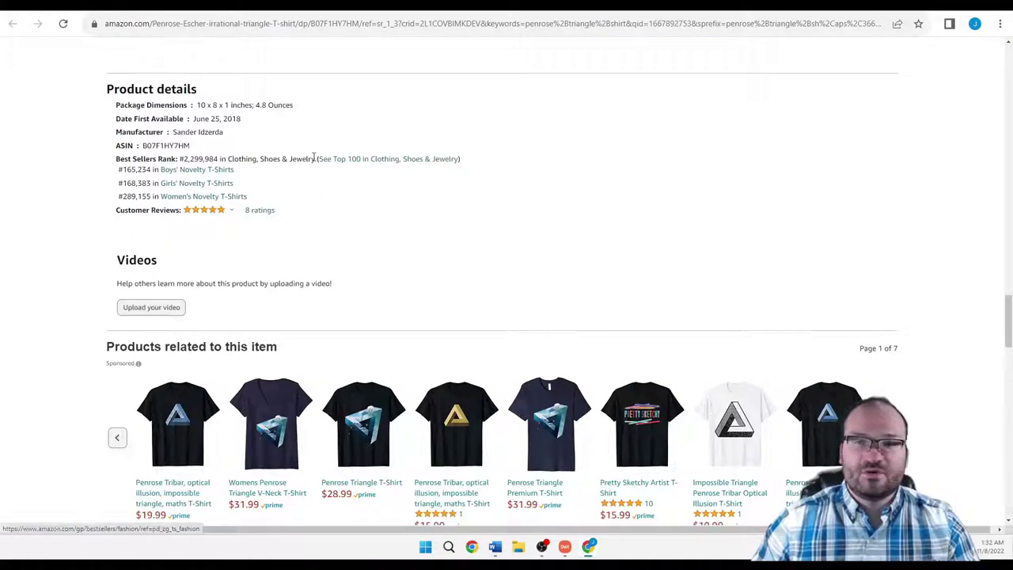
{"action": "left_click_drag", "start_coordinate": [244, 120], "coordinate": [193, 119]}
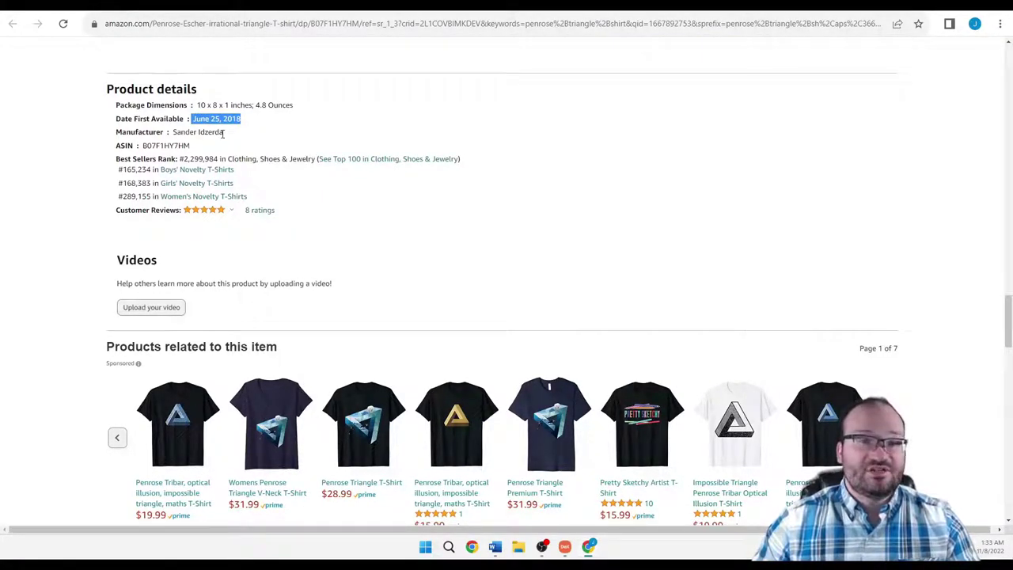
{"action": "left_click", "coordinate": [223, 133]}
{"action": "left_click_drag", "start_coordinate": [189, 159], "coordinate": [236, 158]}
{"action": "left_click", "coordinate": [242, 147]}
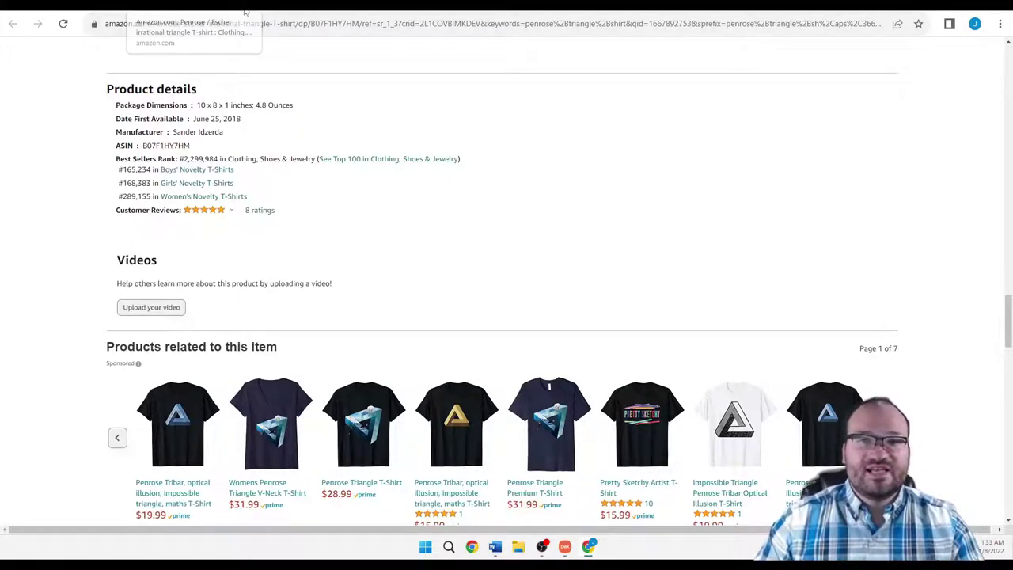
{"action": "key", "text": "alt+Left"}
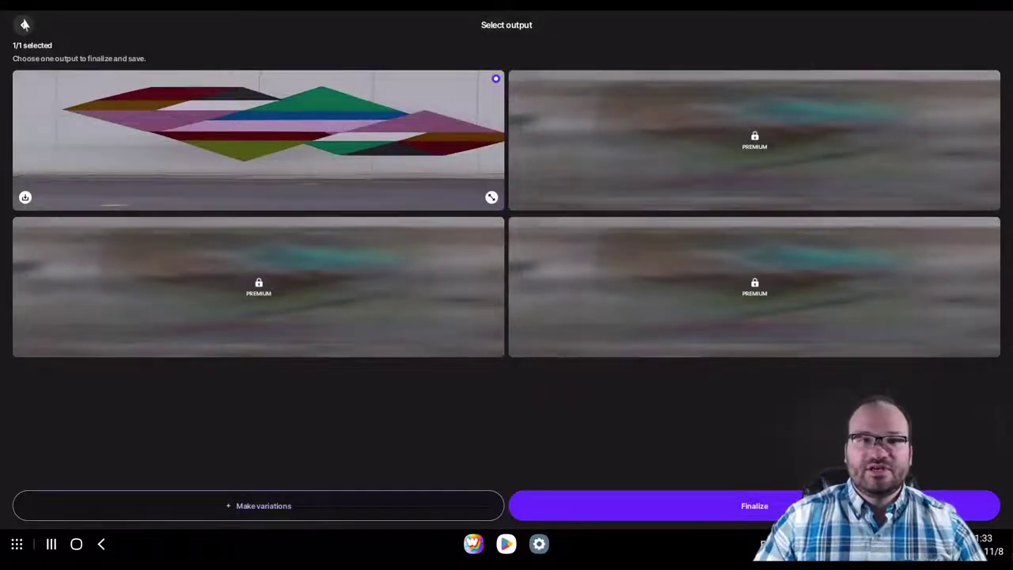
Generate two Line-Art images of the Penrose Triangle.
{"action": "left_click", "coordinate": [23, 24]}
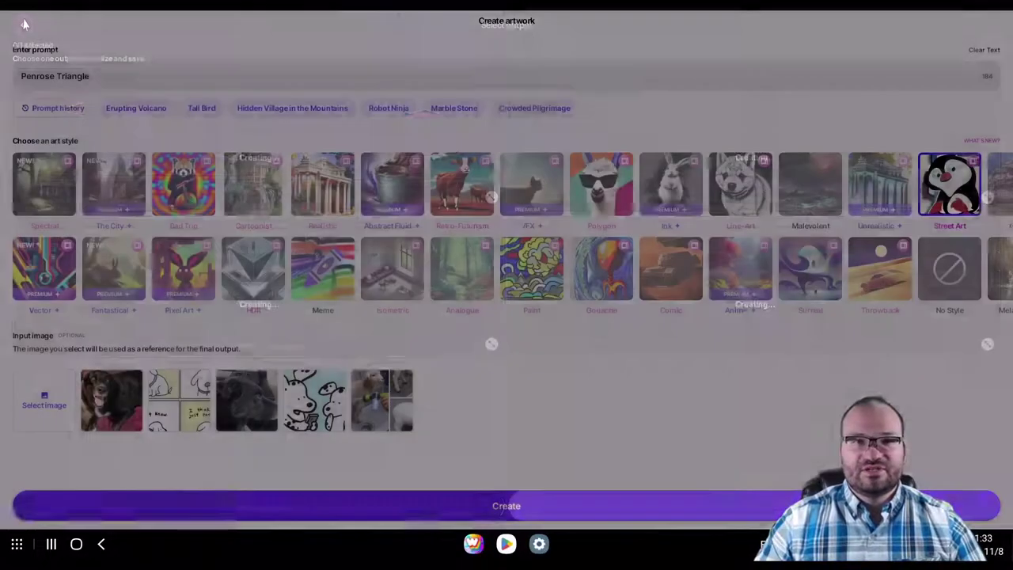
{"action": "left_click", "coordinate": [751, 194]}
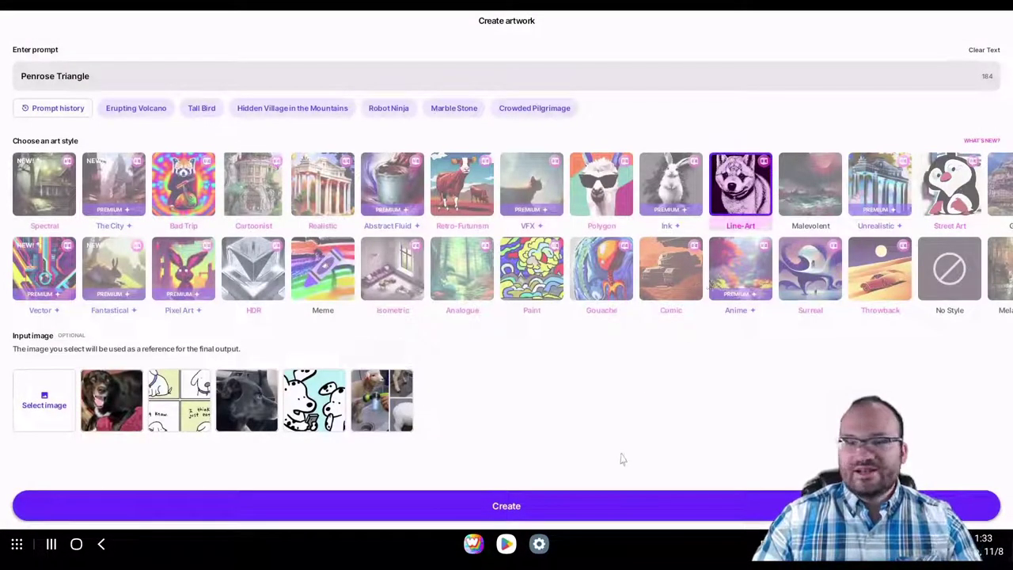
{"action": "left_click", "coordinate": [582, 500]}
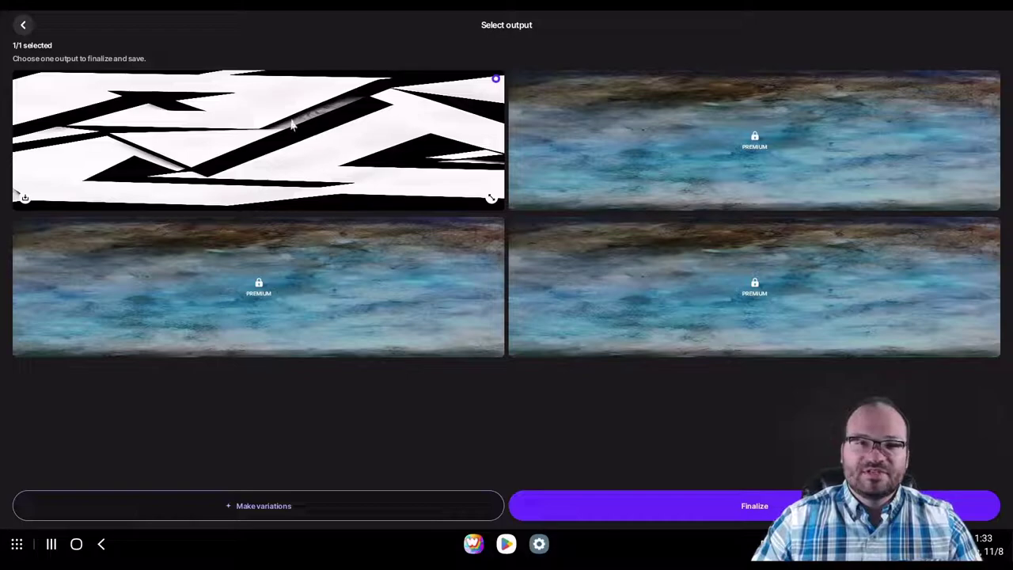
{"action": "left_click", "coordinate": [25, 26]}
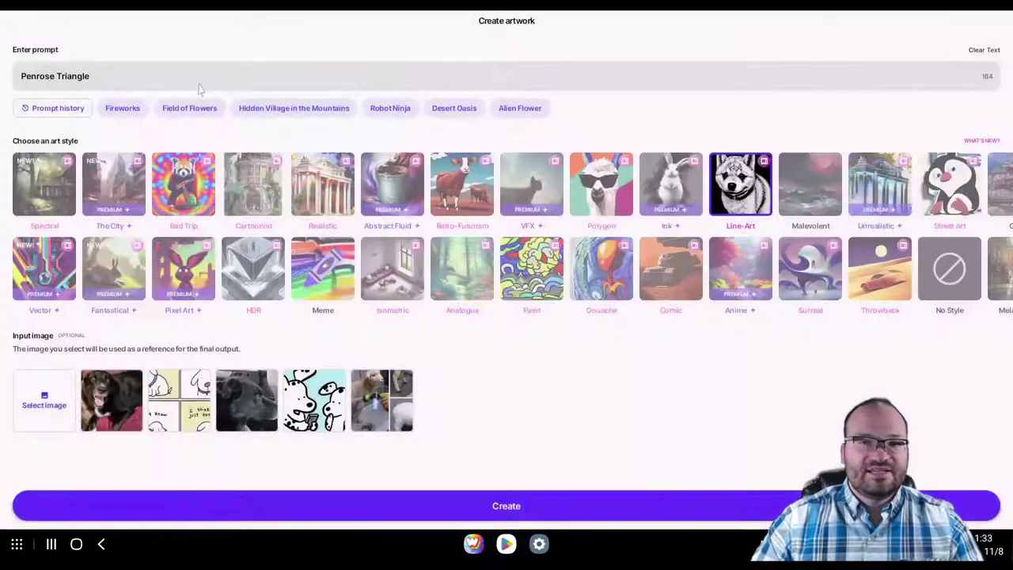
{"action": "left_click", "coordinate": [515, 504]}
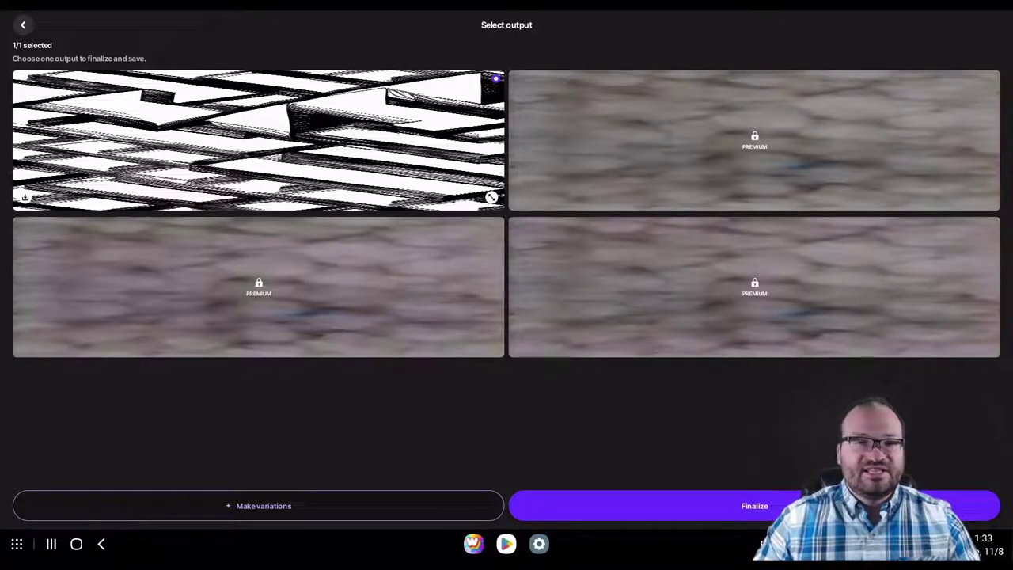
{"action": "left_click", "coordinate": [24, 26]}
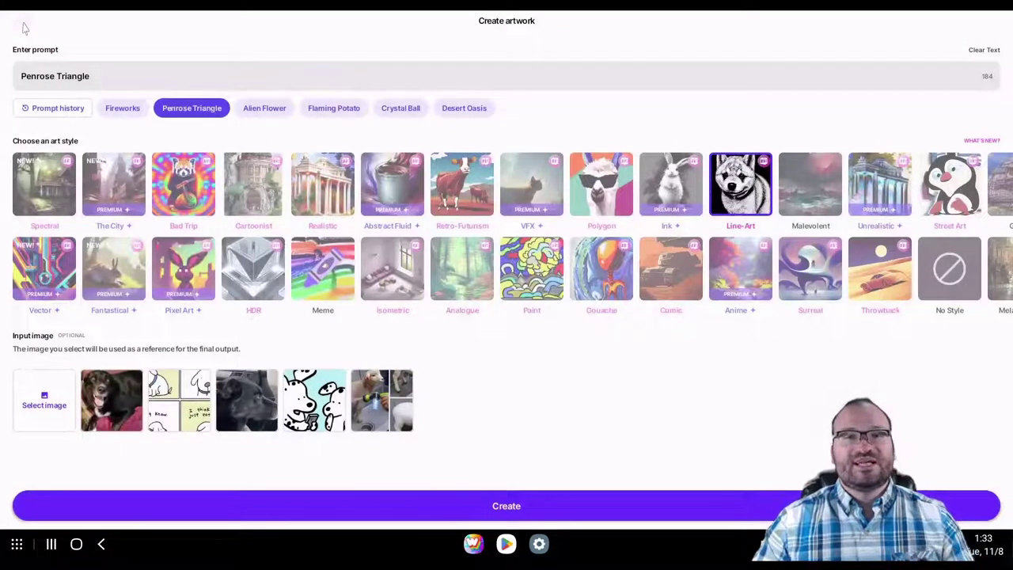